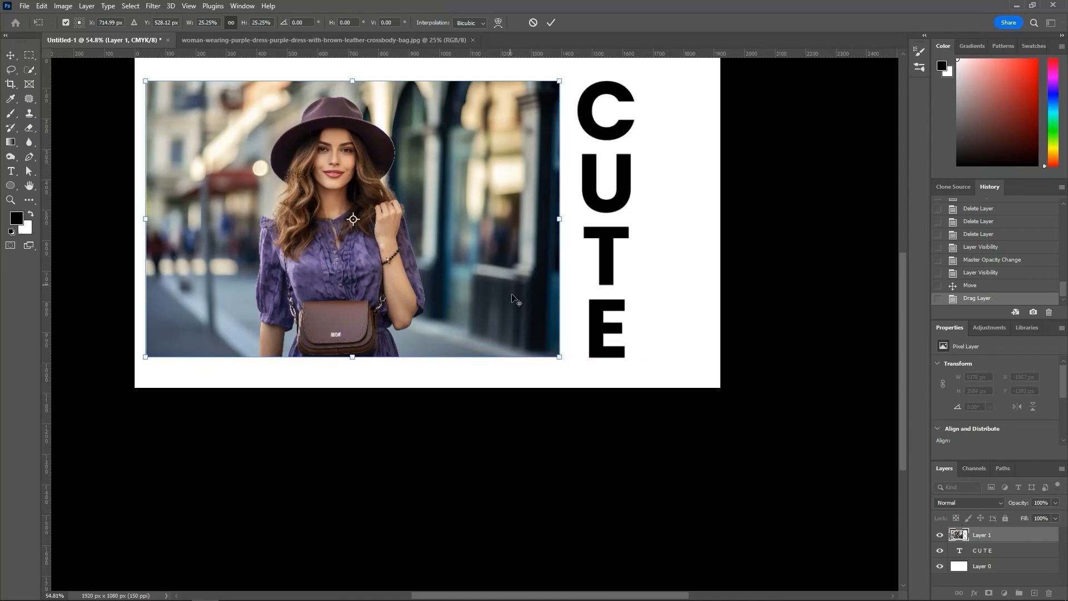
# - Move the photo sideways over the vertical CUTE lettering and set its layer opacity to 70%
pyautogui.moveTo(488, 299); pyautogui.dragTo(488, 371)
pyautogui.scroll(3, 559, 295)
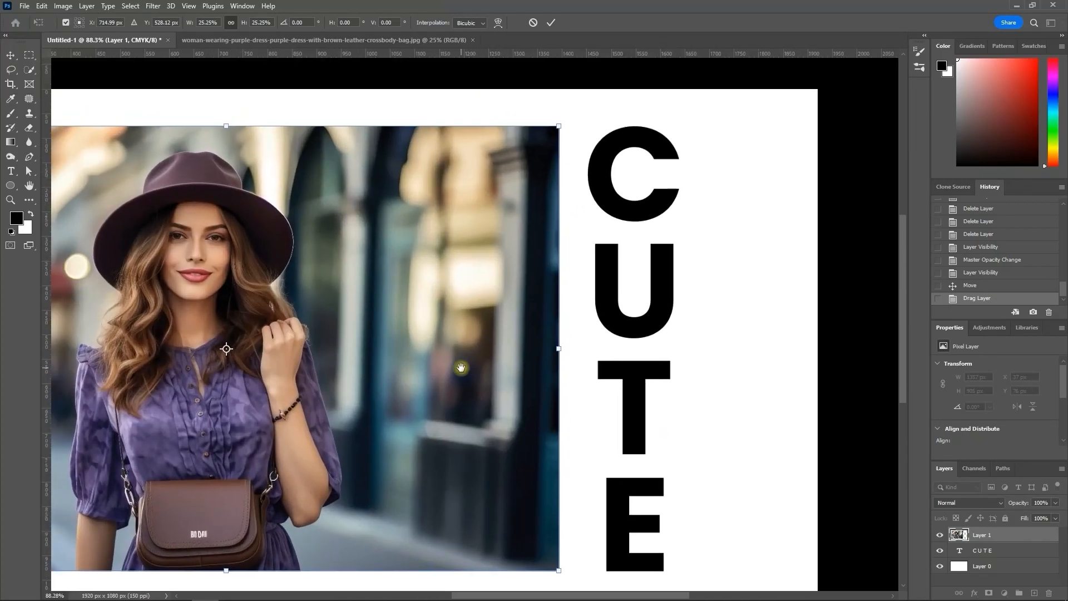
pyautogui.moveTo(398, 329); pyautogui.dragTo(538, 335)
pyautogui.moveTo(1018, 502); pyautogui.dragTo(1003, 501)
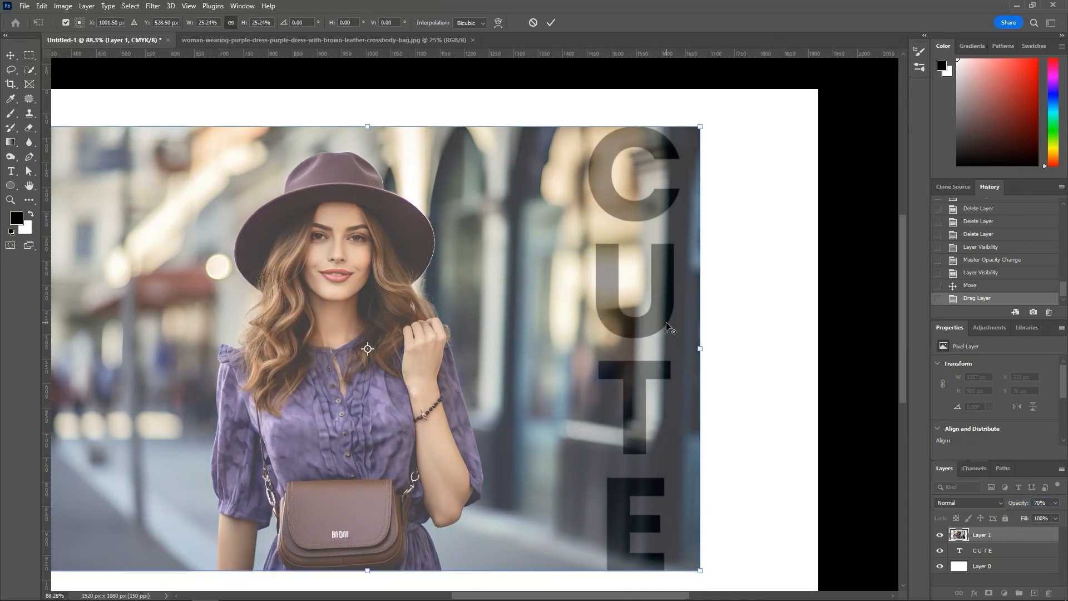
# - Shift the photo slightly further across the lettering, to about X 1016.5 px, and apply the transform
pyautogui.scroll(-1, 668, 327)
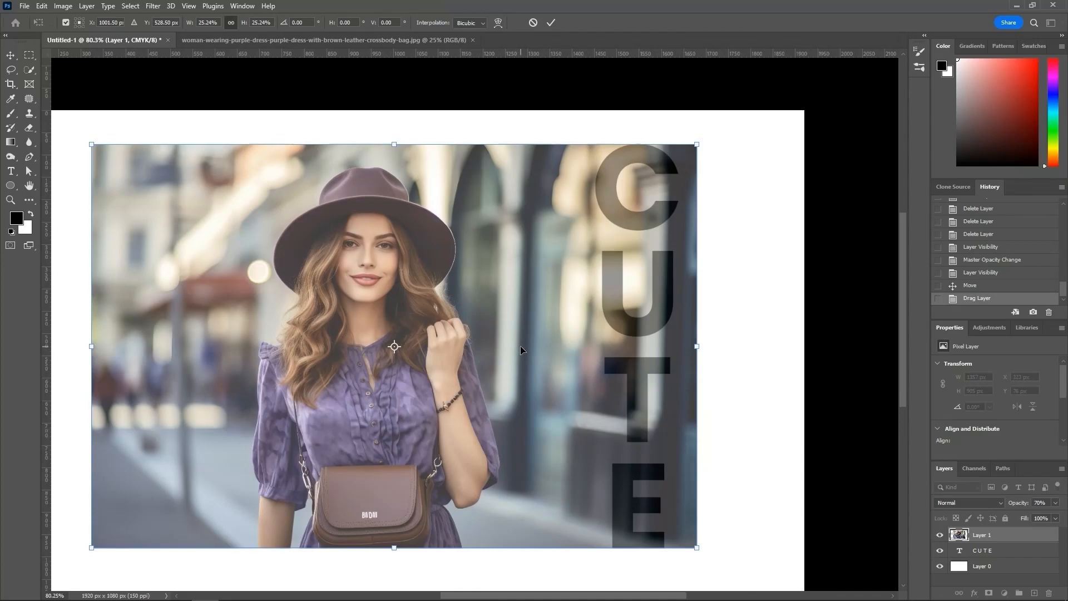
pyautogui.moveTo(511, 350); pyautogui.dragTo(526, 347)
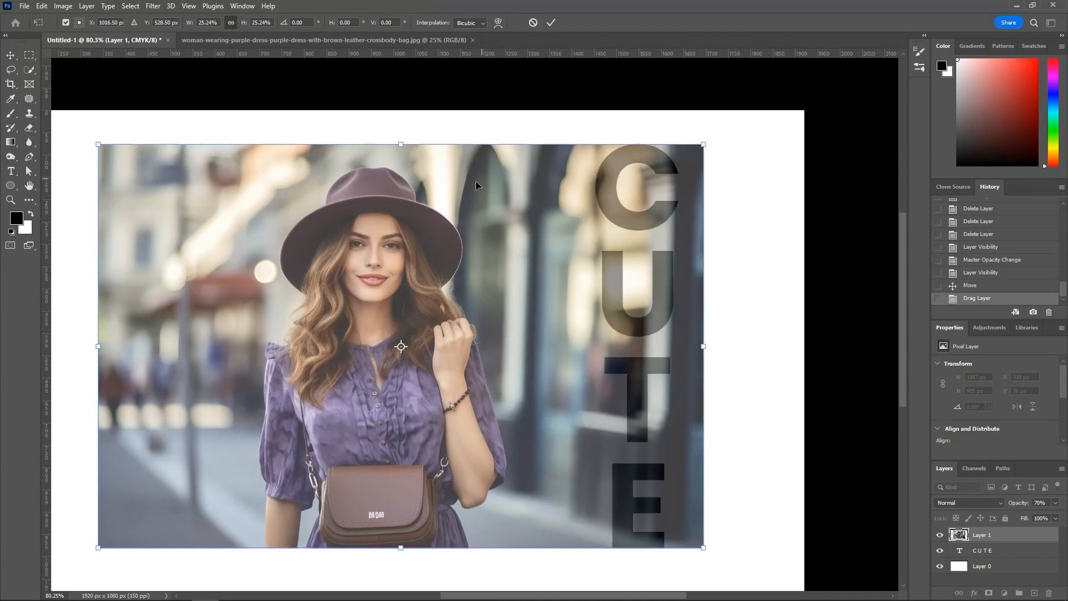
pyautogui.scroll(7, 419, 139)
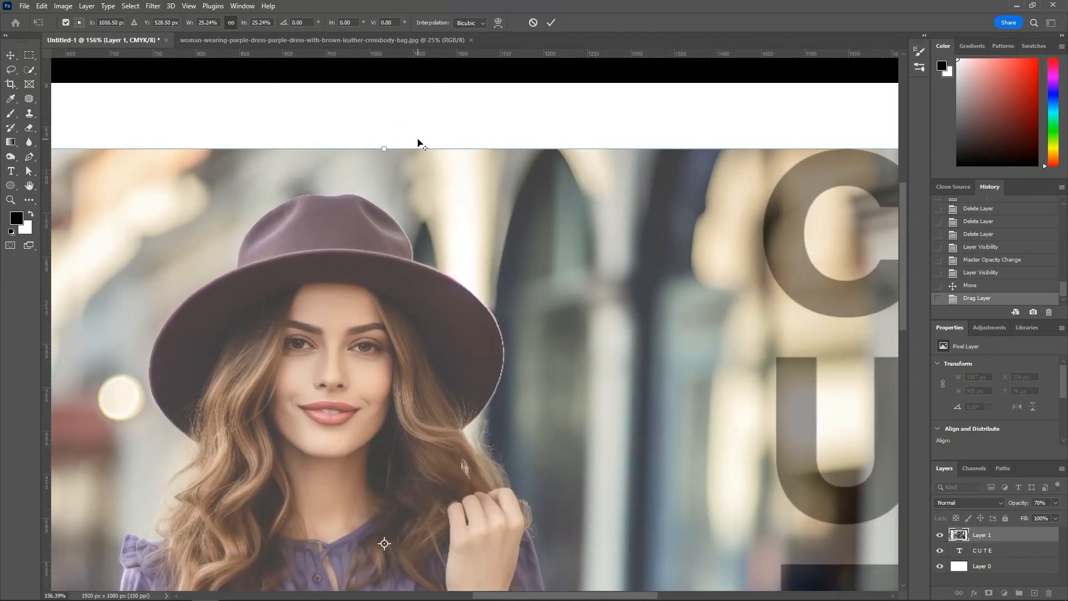
pyautogui.scroll(-9, 418, 144)
pyautogui.scroll(4, 418, 143)
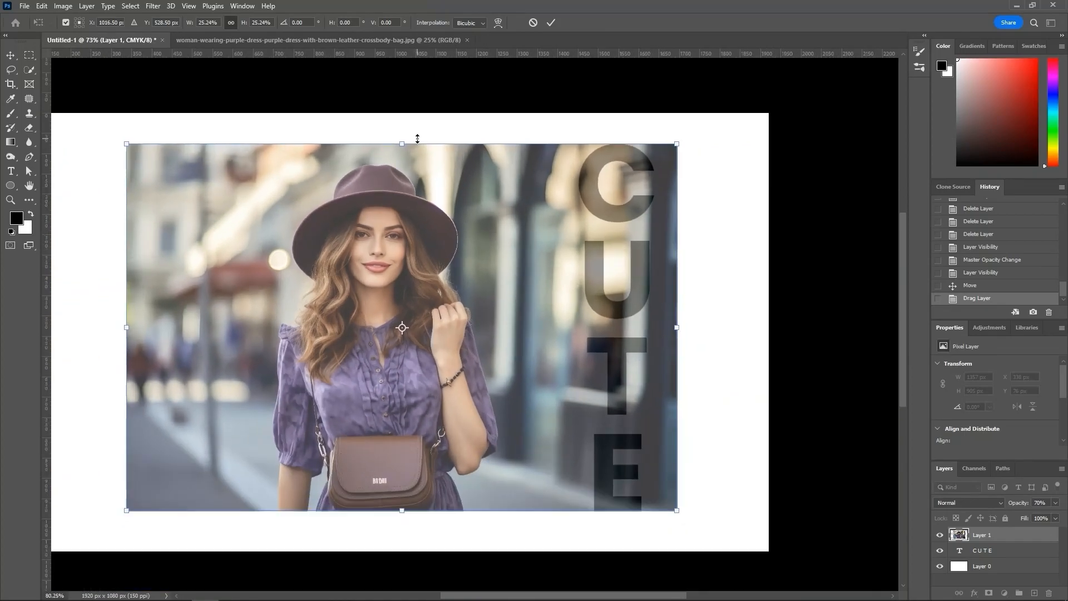
pyautogui.click(549, 24)
pyautogui.click(453, 91)
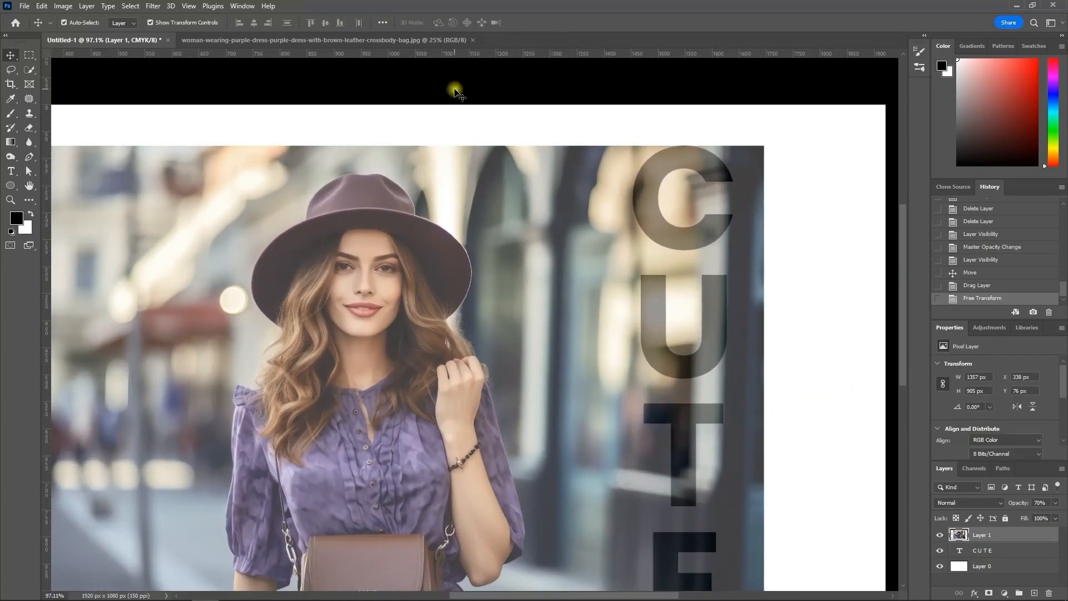
pyautogui.hotkey('ctrl', '0')
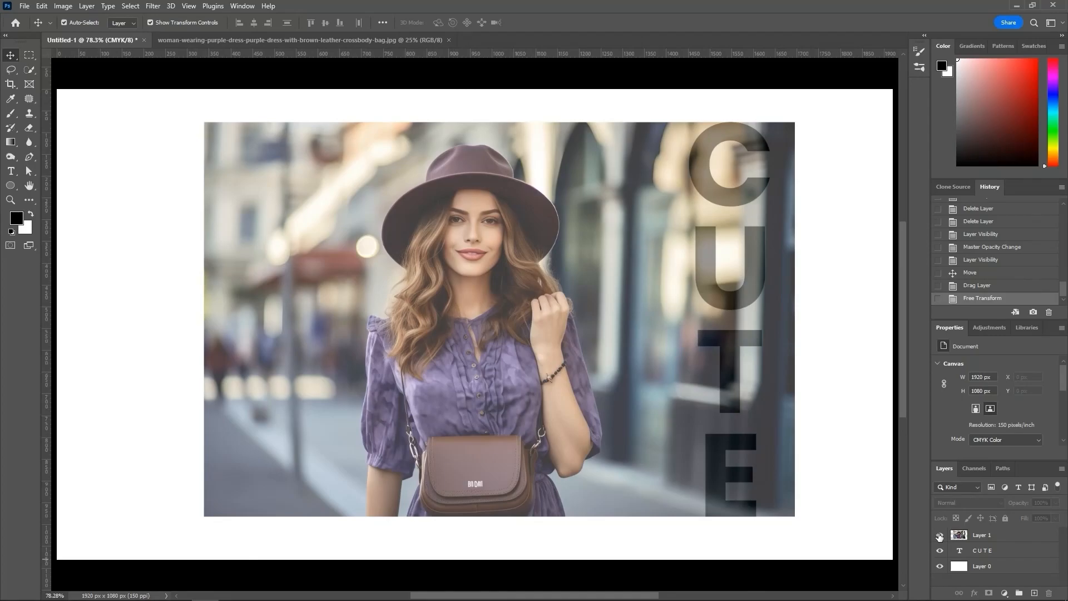
# - Duplicate Layer 1 twice and set the opacity of all three photo layers to 100%
pyautogui.click(1004, 537)
pyautogui.moveTo(1005, 538); pyautogui.dragTo(1033, 591)
pyautogui.moveTo(1015, 539); pyautogui.dragTo(1032, 593)
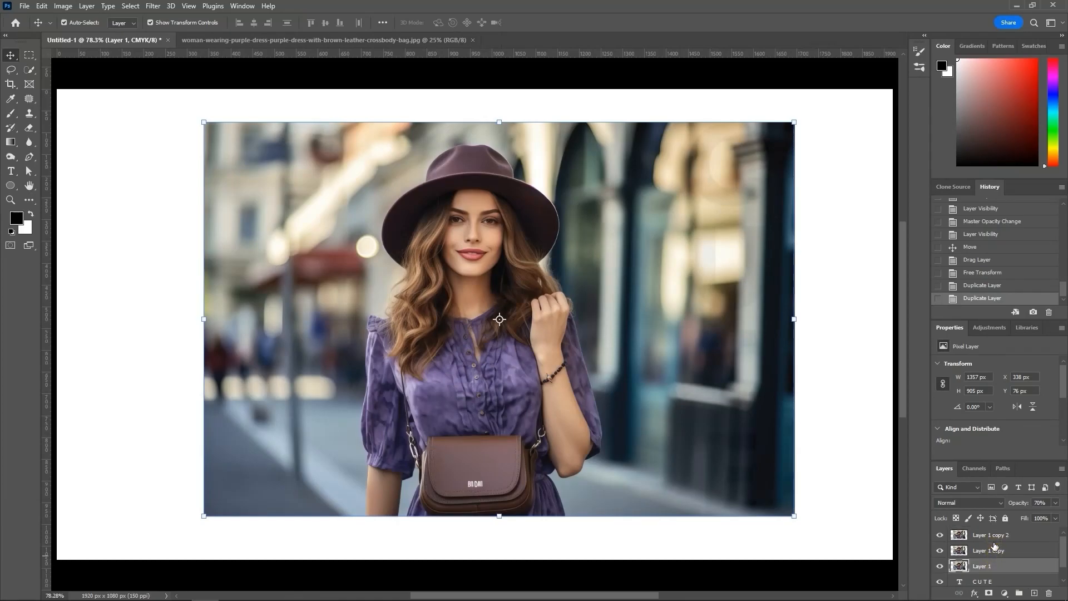
pyautogui.click(994, 539)
pyautogui.moveTo(1017, 504); pyautogui.dragTo(1056, 511)
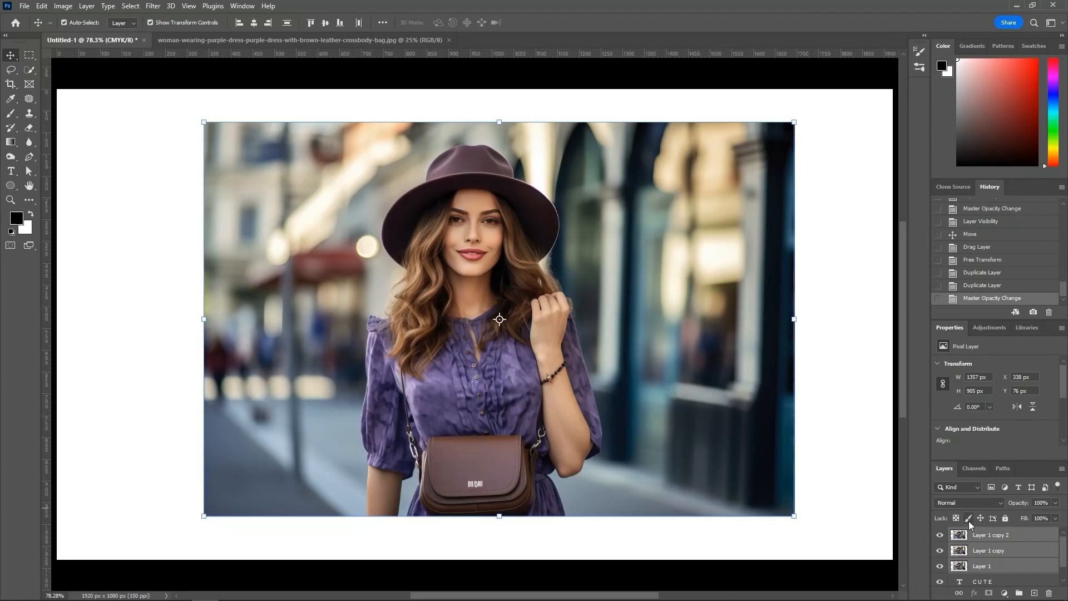
# - Duplicate the CUTE text layer and place the copy directly beneath Layer 1 copy 2
pyautogui.click(999, 581)
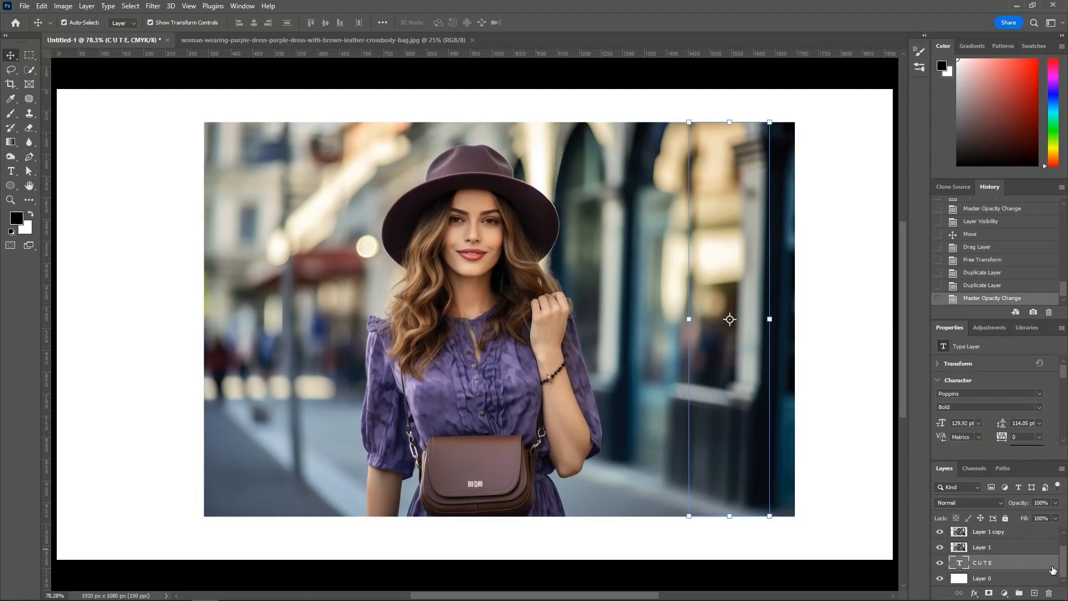
pyautogui.moveTo(1020, 563); pyautogui.dragTo(1034, 593)
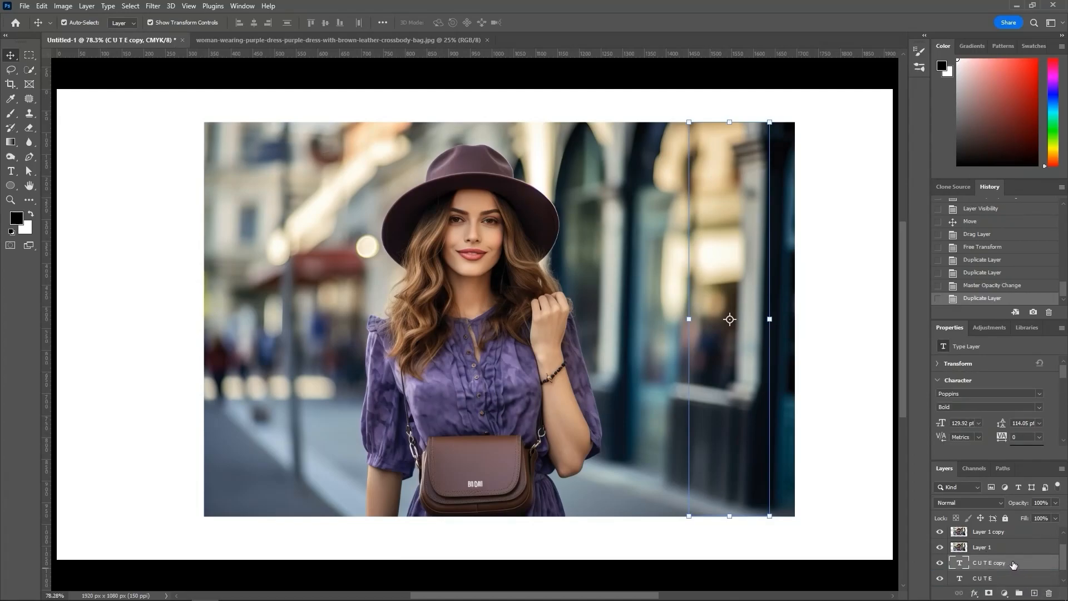
pyautogui.scroll(1, 1013, 562)
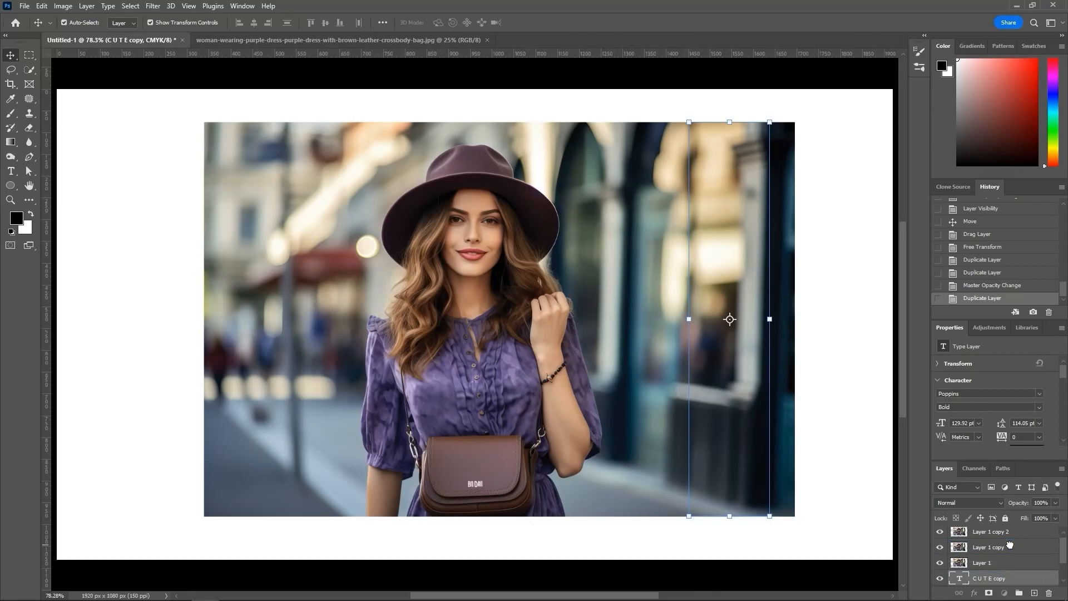
pyautogui.moveTo(1010, 545); pyautogui.dragTo(1000, 548)
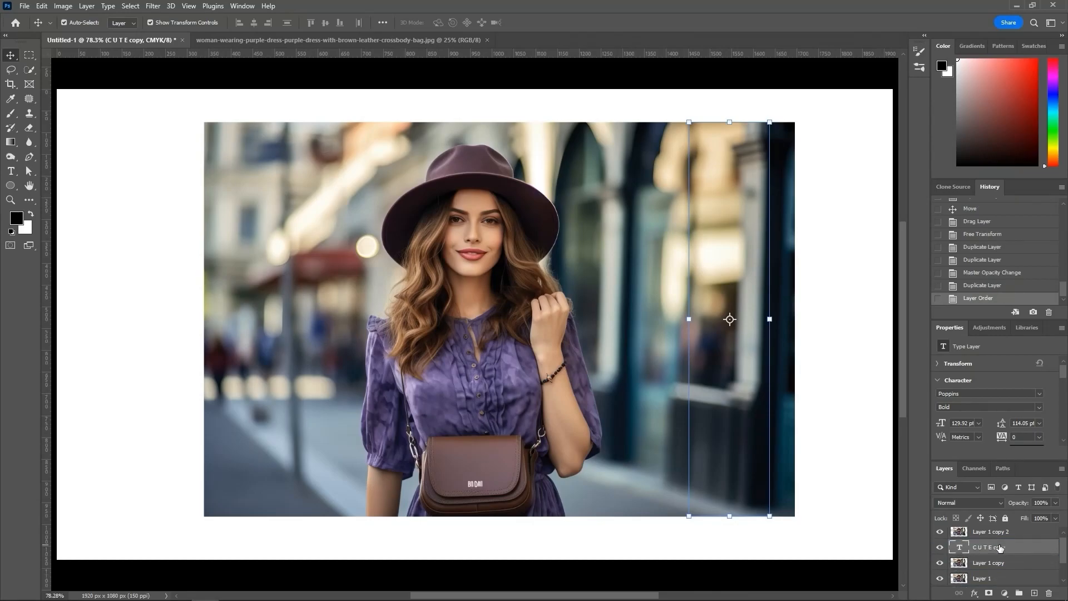
# - Clip Layer 1 copy 2 to the CUTE copy text layer, and hide every layer except Layer 1 copy and Layer 0
pyautogui.keyDown('alt'); pyautogui.click(955, 539); pyautogui.keyUp('alt')
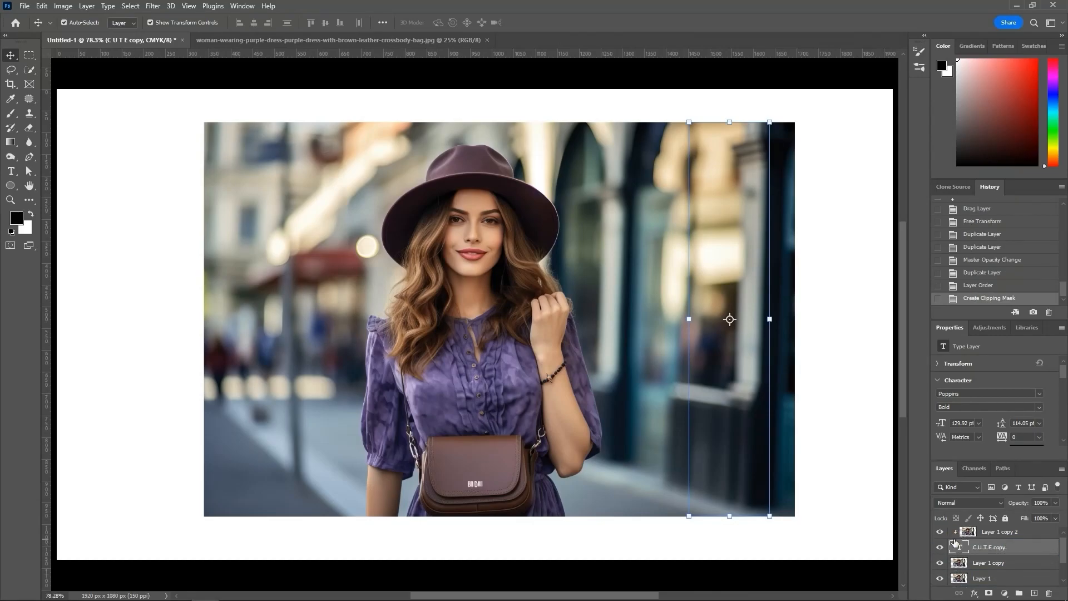
pyautogui.click(940, 532)
pyautogui.click(940, 548)
pyautogui.scroll(-2, 940, 550)
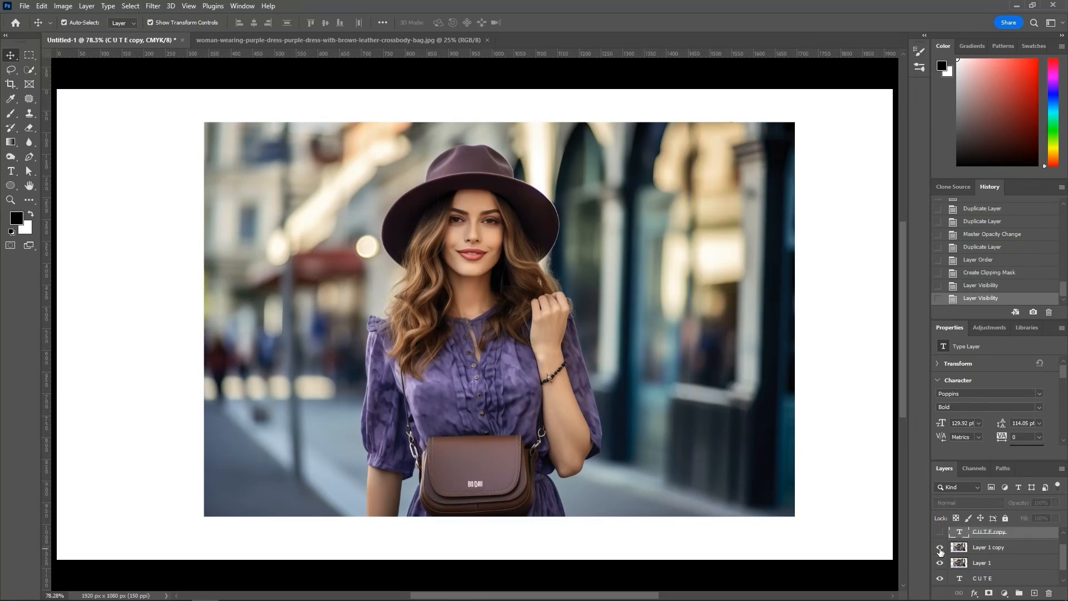
pyautogui.click(940, 563)
pyautogui.click(940, 549)
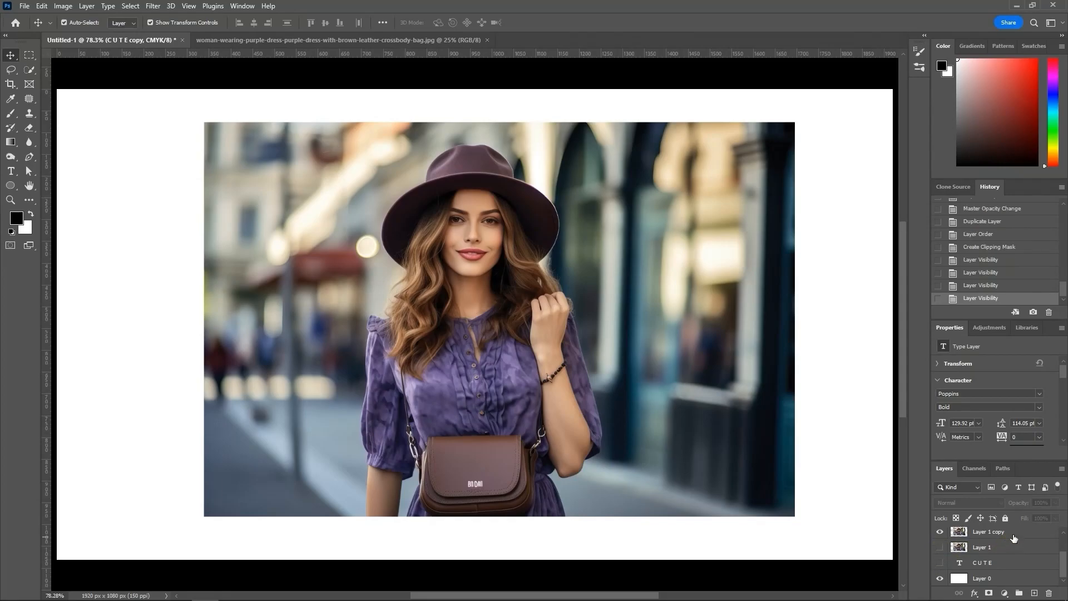
# - Select the woman in Layer 1 copy with Select Subject and add a layer mask from that selection
pyautogui.click(1013, 534)
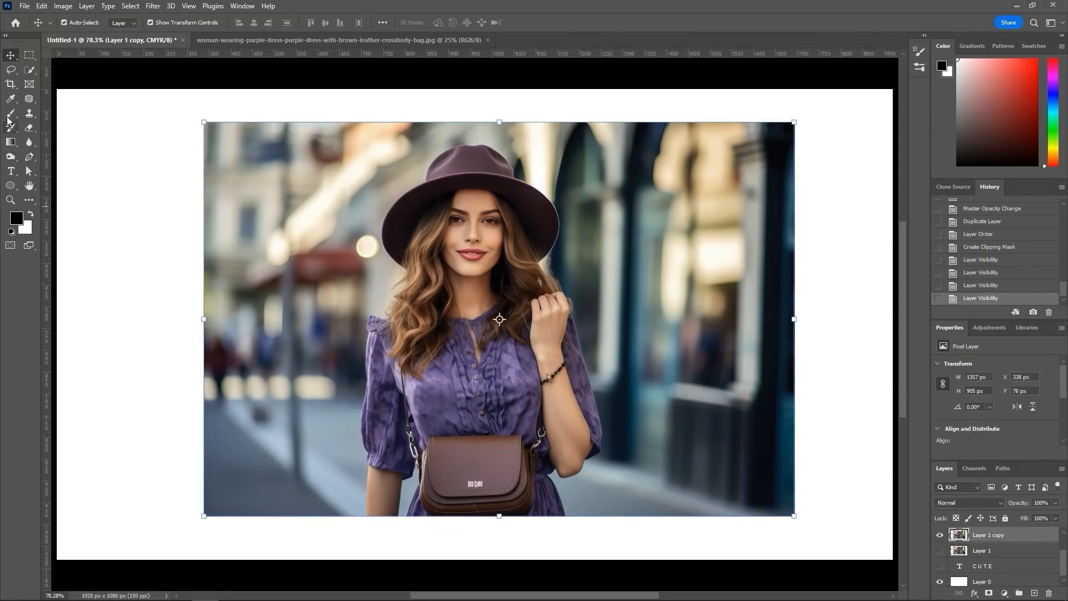
pyautogui.click(29, 70)
pyautogui.click(315, 22)
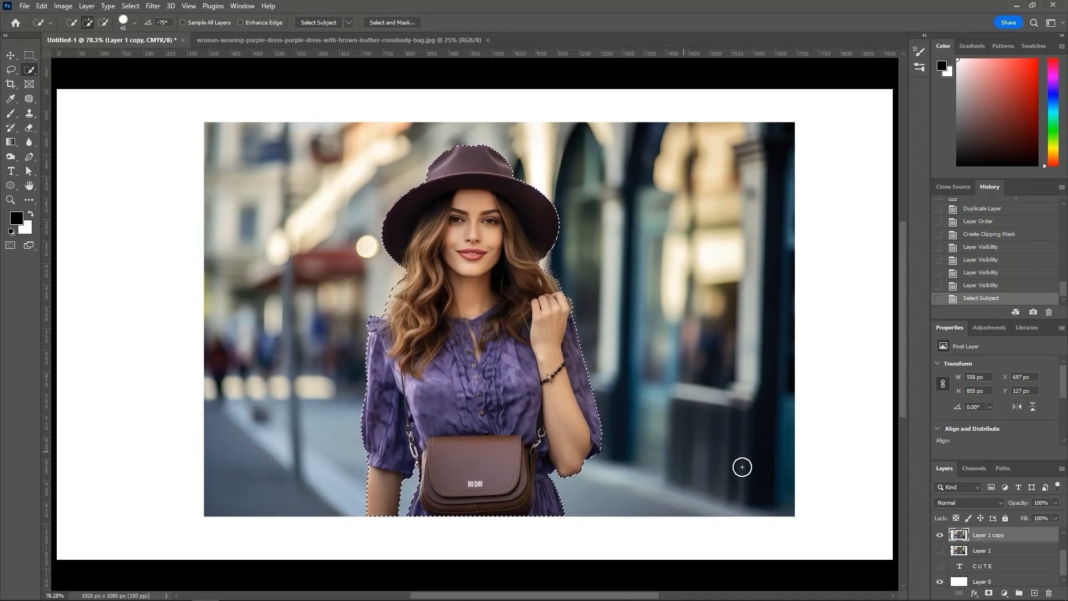
pyautogui.click(989, 593)
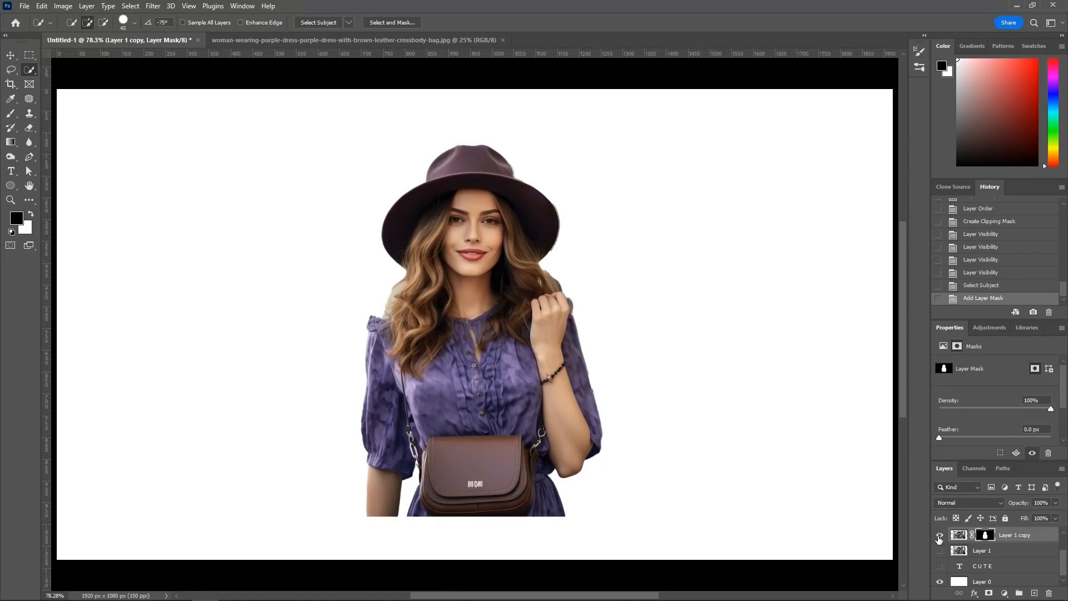
# - Show Layer 1, the CUTE copy text and its clipped photo layer again, and hide the masked Layer 1 copy
pyautogui.click(941, 551)
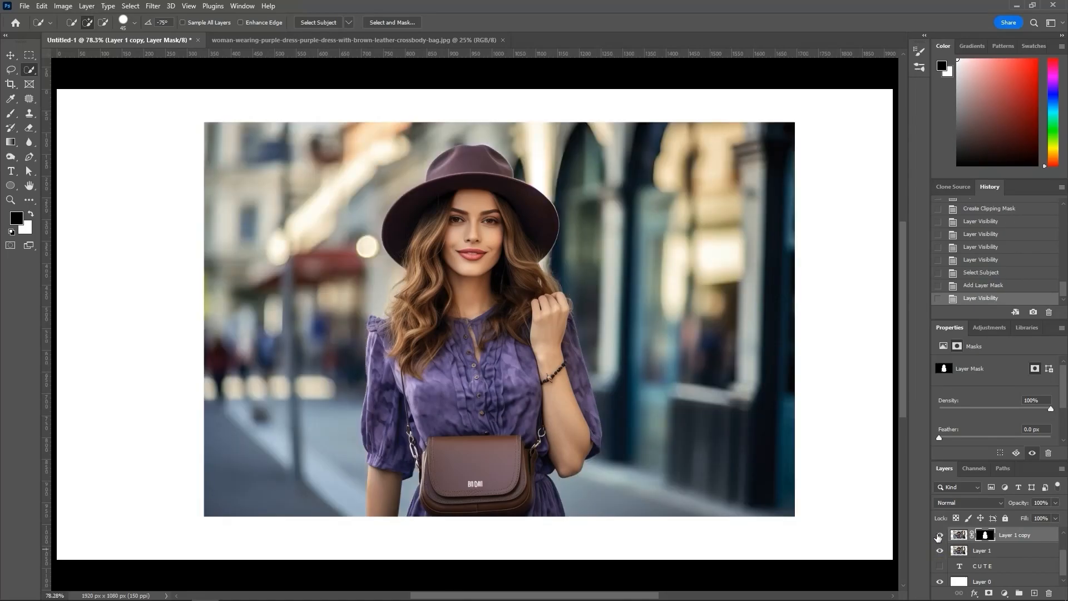
pyautogui.scroll(2, 939, 536)
pyautogui.click(940, 551)
pyautogui.click(940, 535)
pyautogui.scroll(-1, 943, 560)
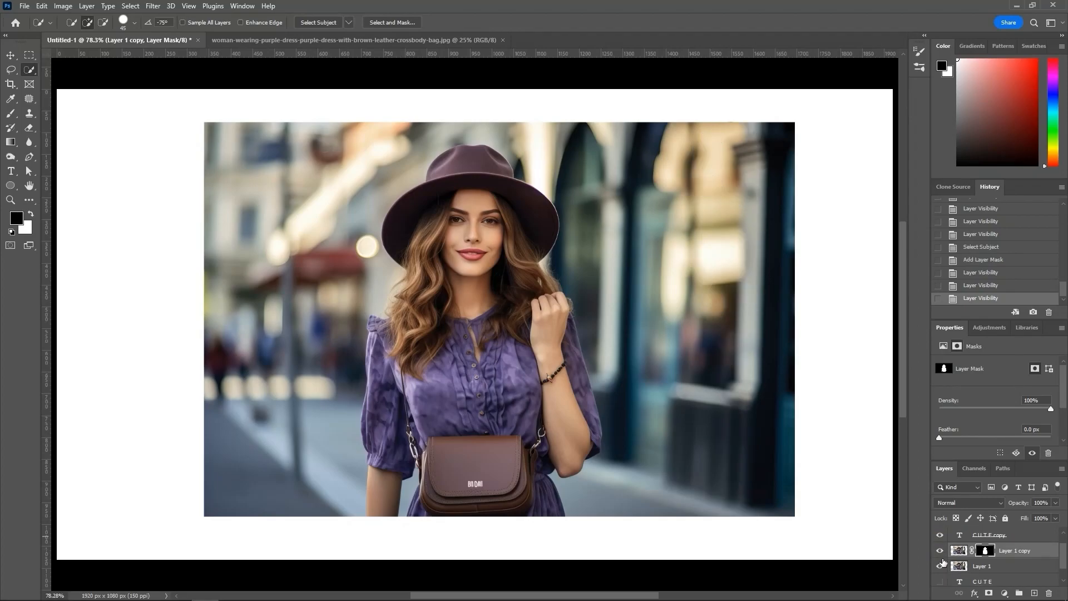
pyautogui.click(940, 550)
# - Set Layer 1's opacity to 67% and marquee-select an area of about 373 × 1042 px from the middle of the letters towards the canvas's right edge
pyautogui.click(1006, 566)
pyautogui.moveTo(1021, 504); pyautogui.dragTo(1010, 503)
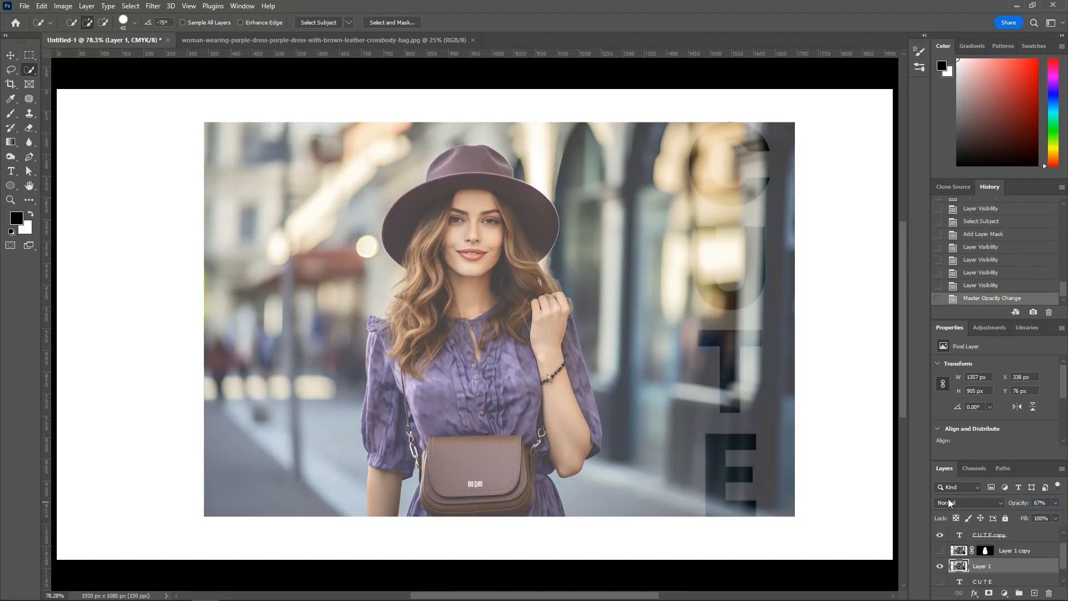
pyautogui.scroll(-4, 405, 354)
pyautogui.moveTo(553, 384); pyautogui.dragTo(370, 377)
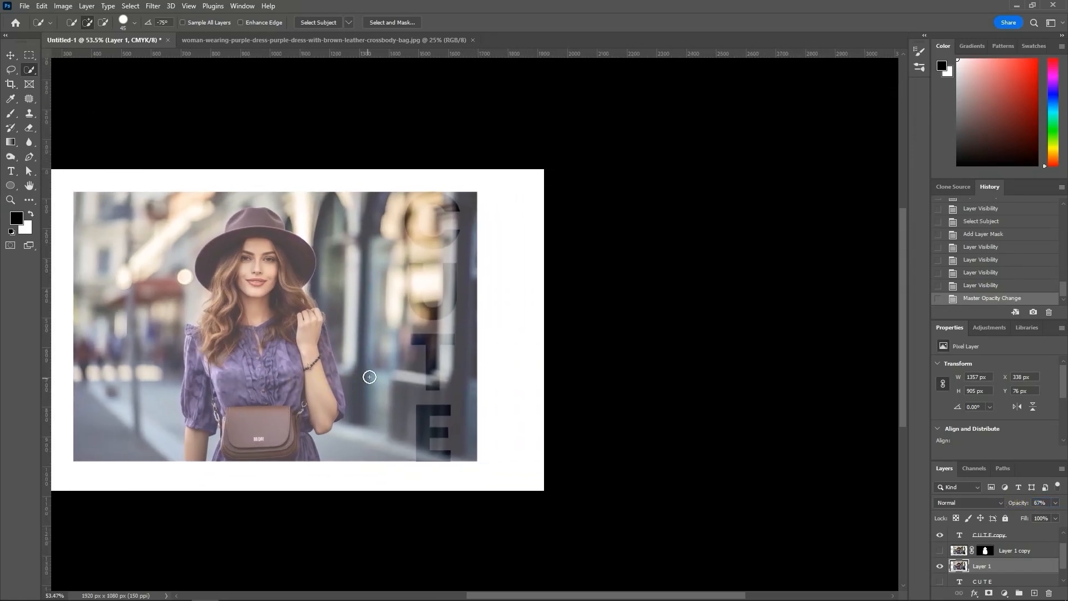
pyautogui.scroll(5, 404, 303)
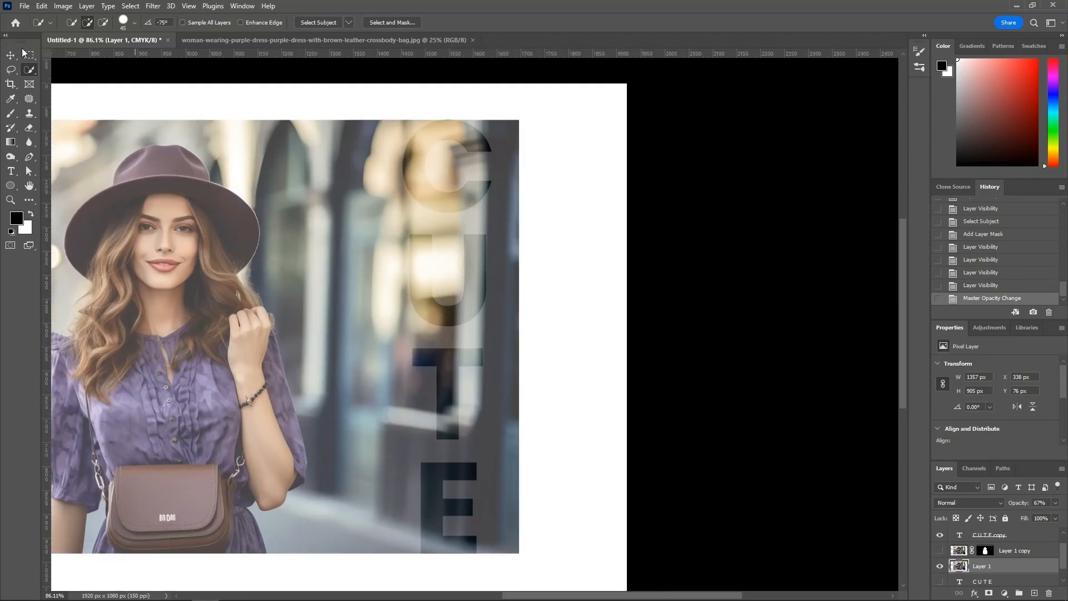
pyautogui.click(28, 54)
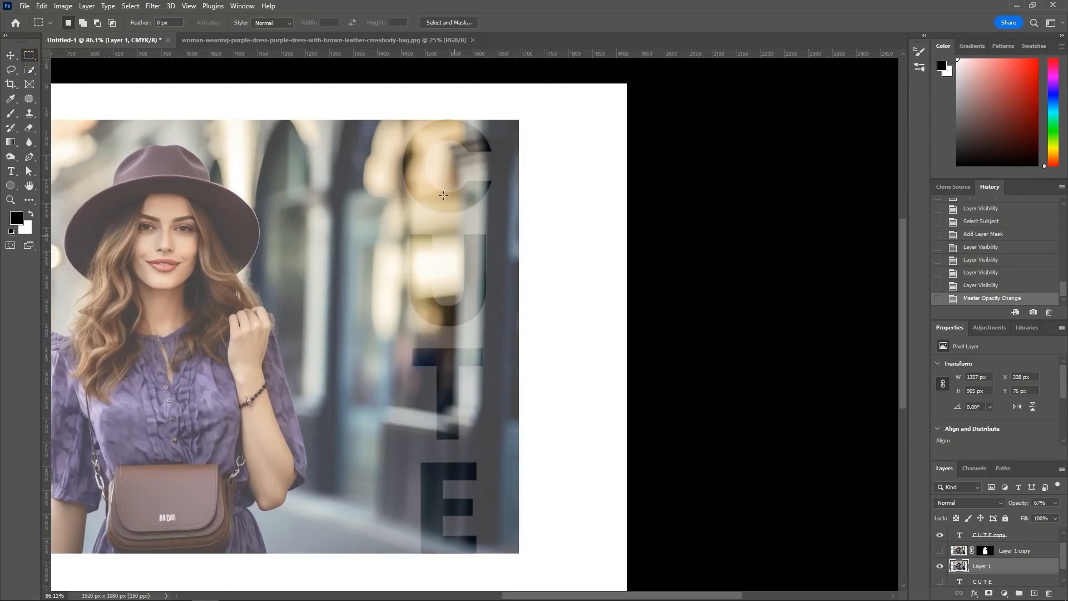
pyautogui.moveTo(441, 101); pyautogui.dragTo(627, 585)
pyautogui.press('Right')
pyautogui.press('Right')
pyautogui.press('Right')
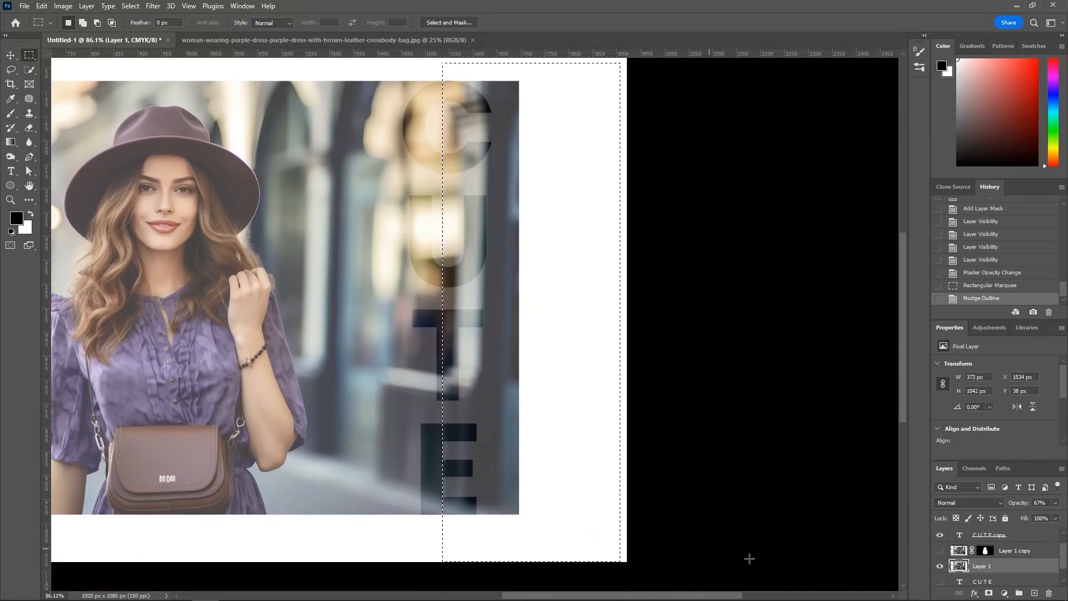
# - Add a layer mask to Layer 1 that hides the selected area, and set the layer's opacity to 100%
pyautogui.click(988, 594)
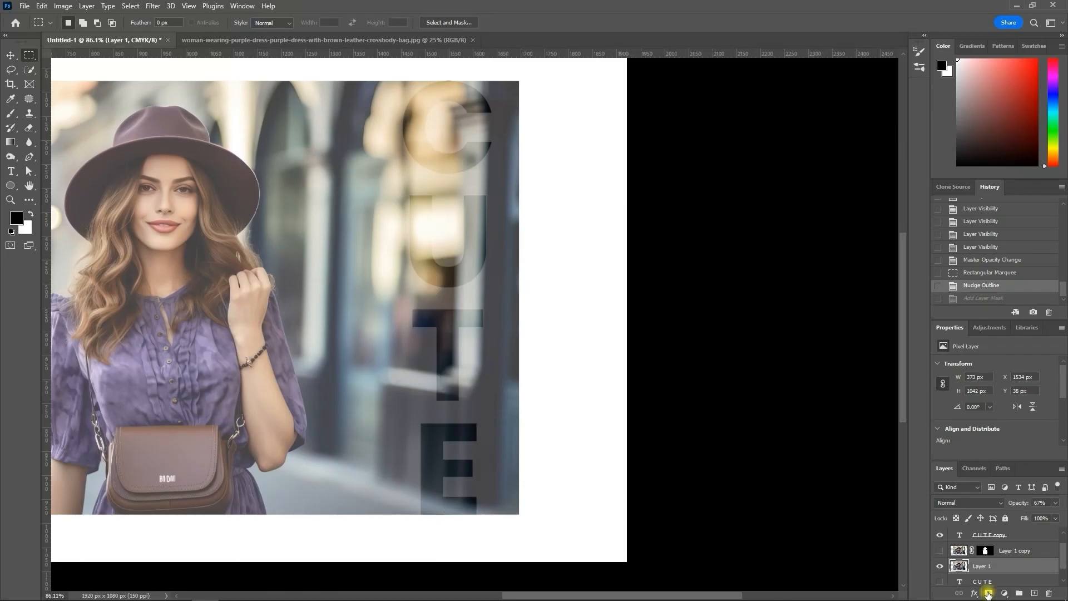
pyautogui.scroll(3, 531, 429)
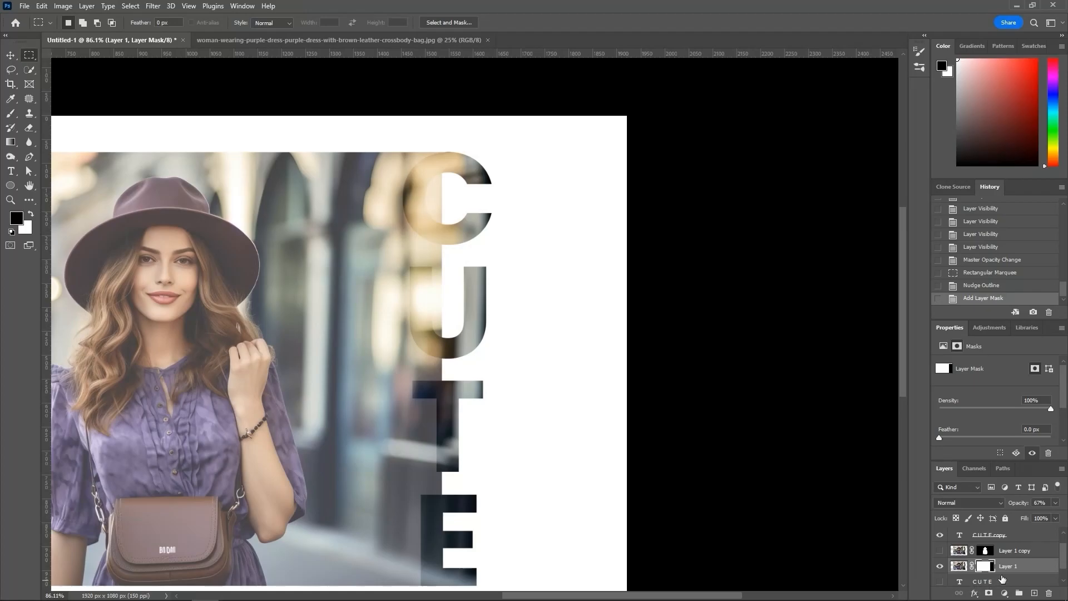
pyautogui.moveTo(1017, 504); pyautogui.dragTo(1053, 513)
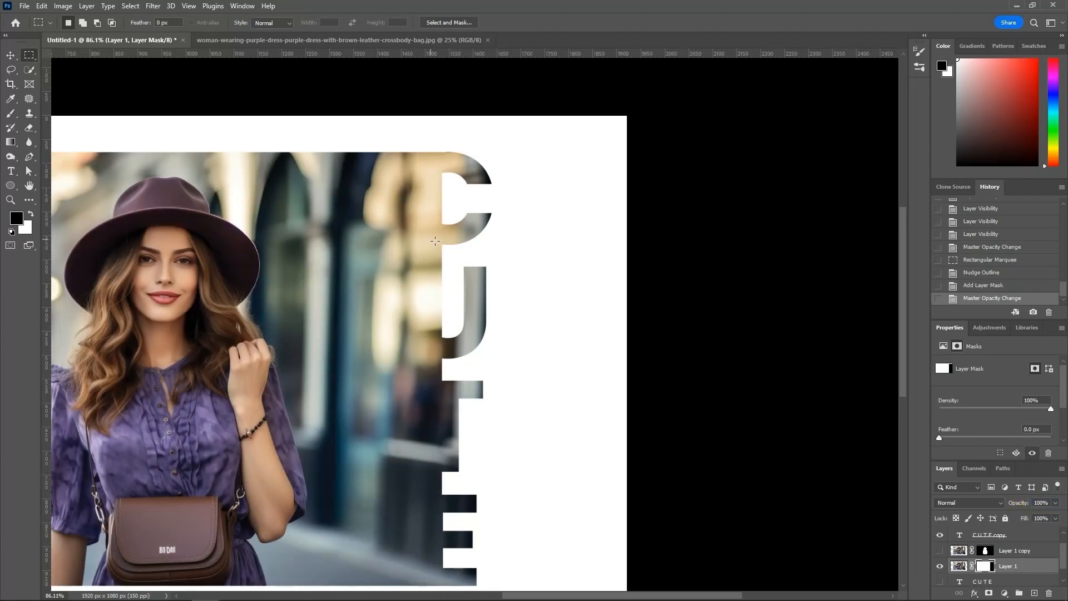
# - Brush three straight black strips across Layer 1's mask, level with the gaps between the letters, from the letters past the photo's far edge
pyautogui.click(10, 112)
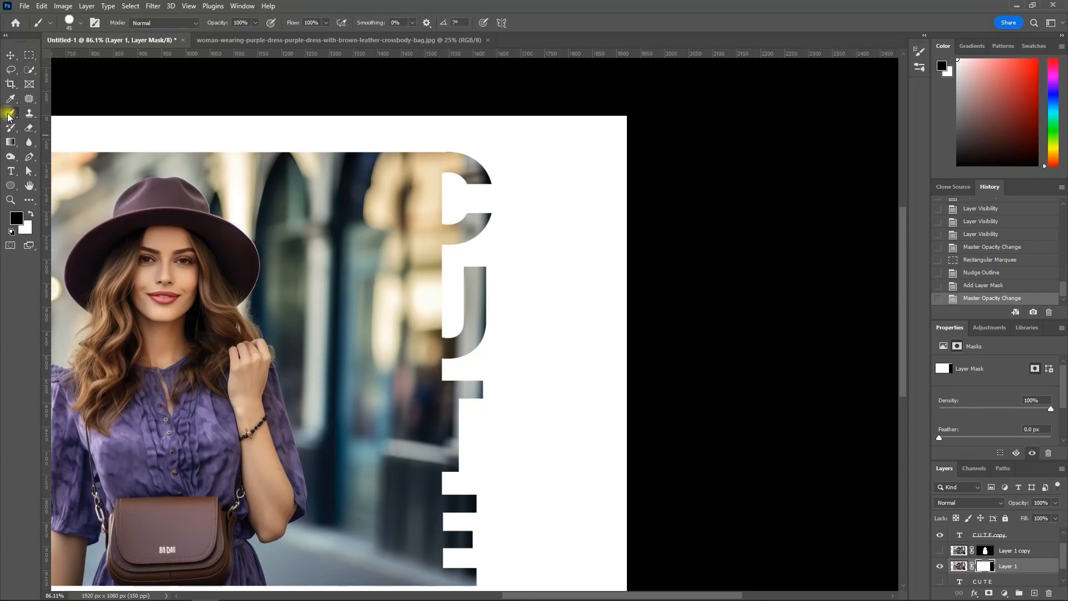
pyautogui.scroll(6, 486, 293)
pyautogui.scroll(11, 468, 251)
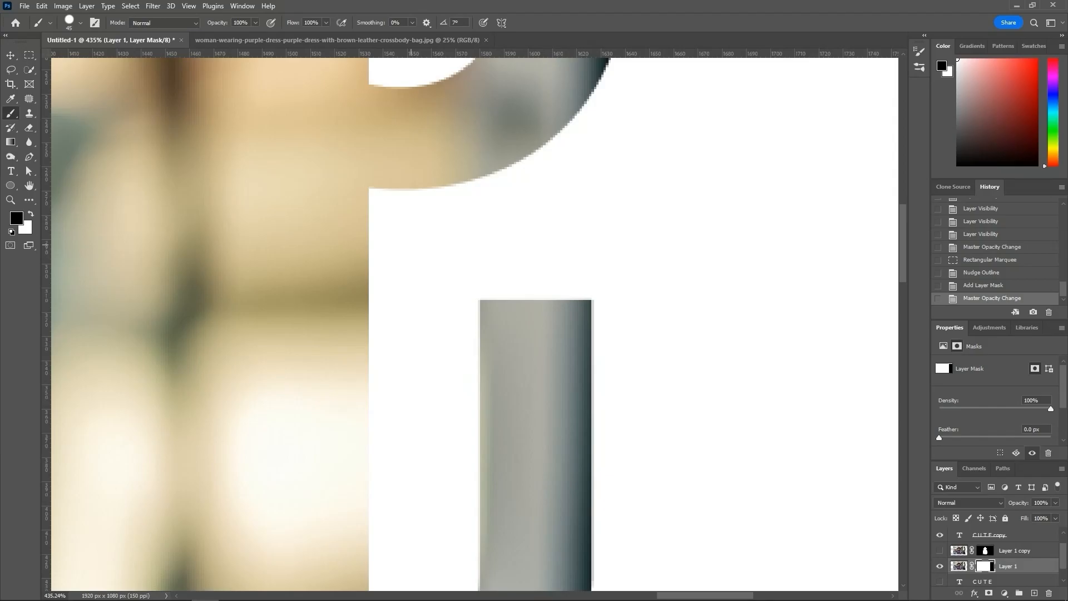
pyautogui.scroll(-15, 466, 260)
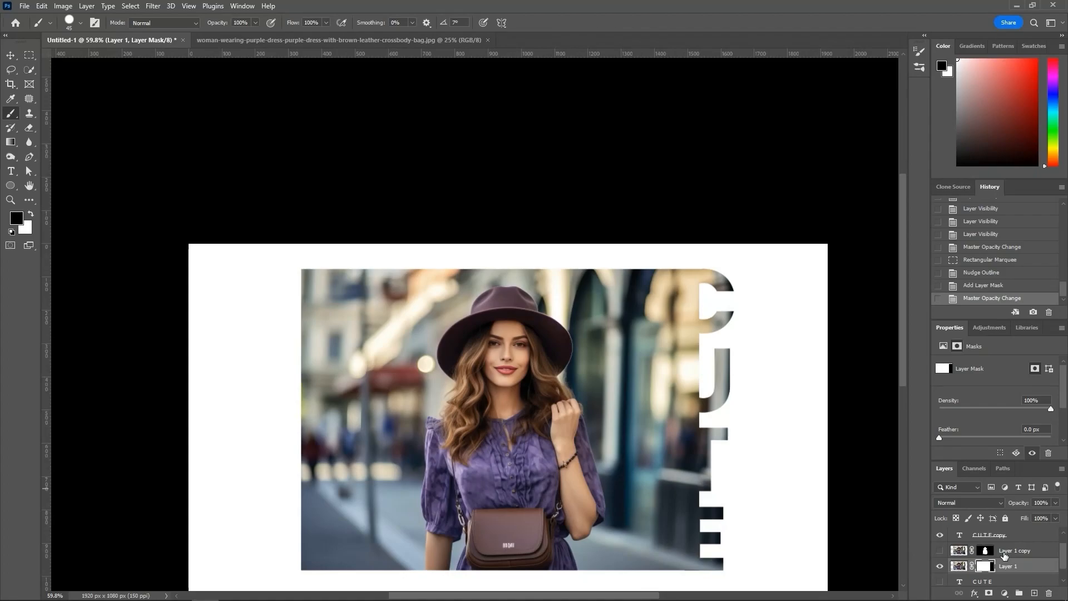
pyautogui.click(707, 341)
pyautogui.keyDown('shift'); pyautogui.click(273, 337); pyautogui.keyUp('shift')
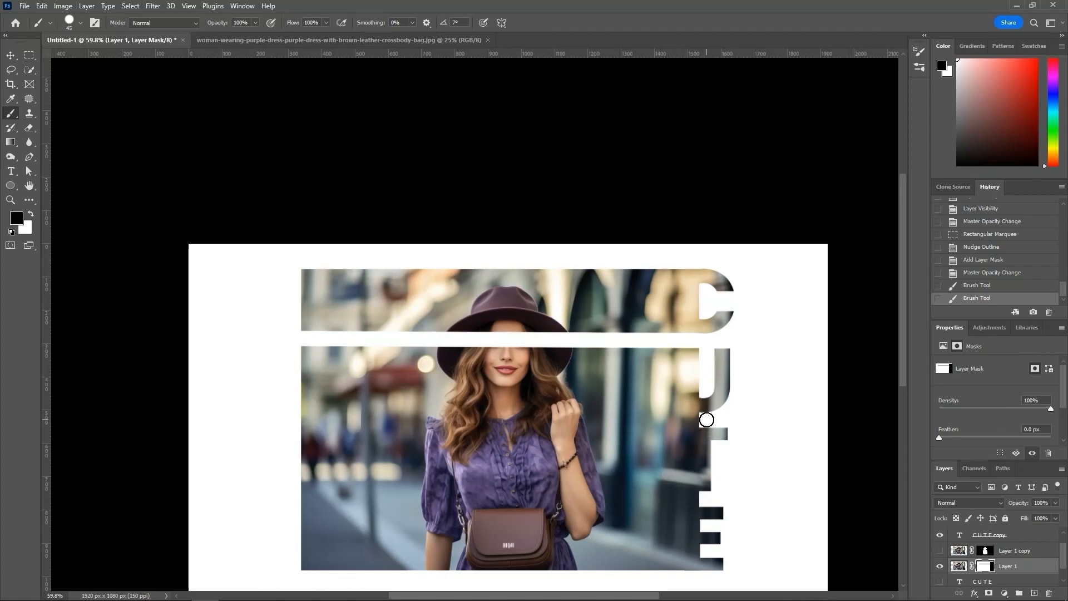
pyautogui.keyDown('shift'); pyautogui.click(272, 418); pyautogui.keyUp('shift')
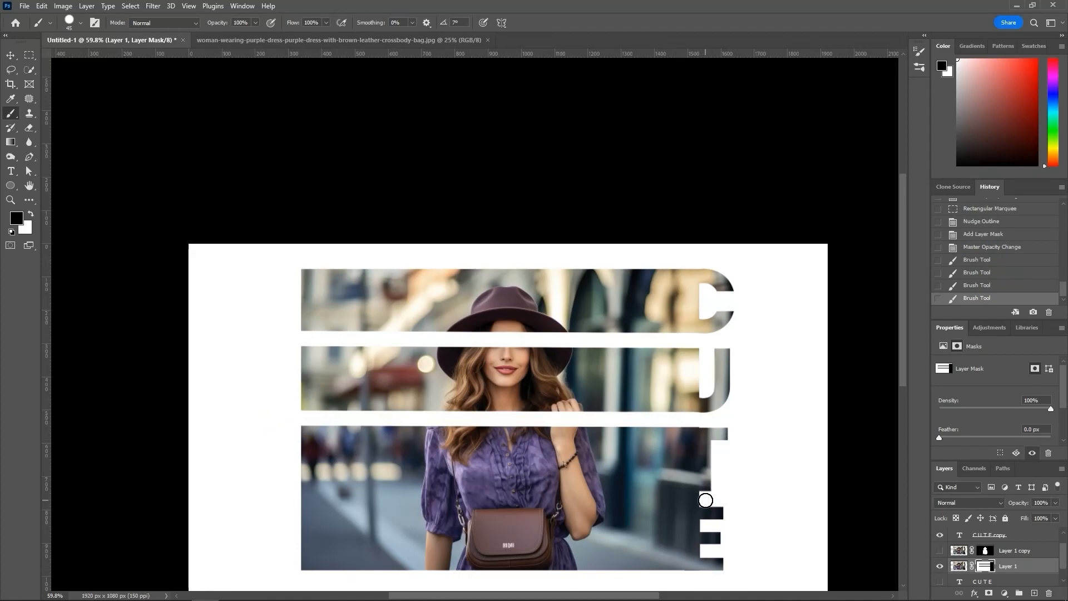
pyautogui.click(708, 498)
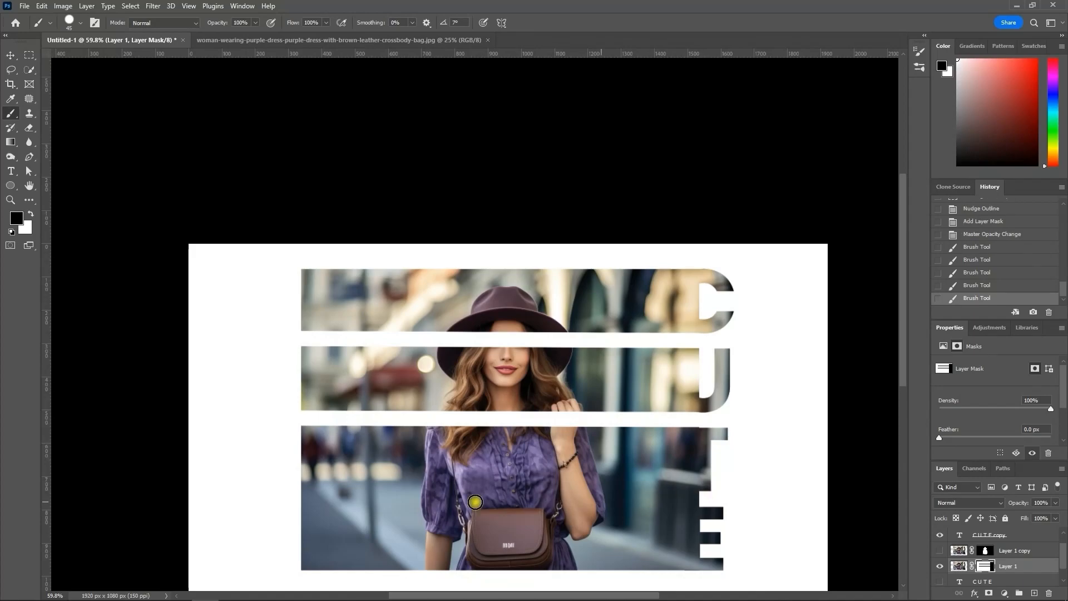
pyautogui.keyDown('shift'); pyautogui.click(252, 490); pyautogui.keyUp('shift')
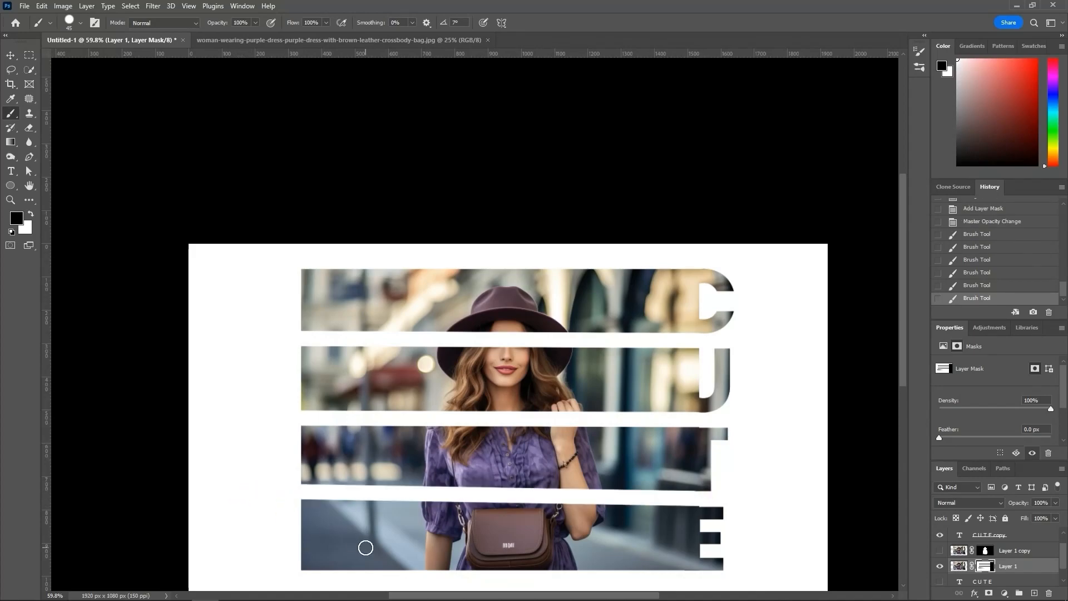
# - Bring the hidden CUTE text layer above Layer 1 copy 2, release it from the clipping mask and make it visible
pyautogui.click(1009, 536)
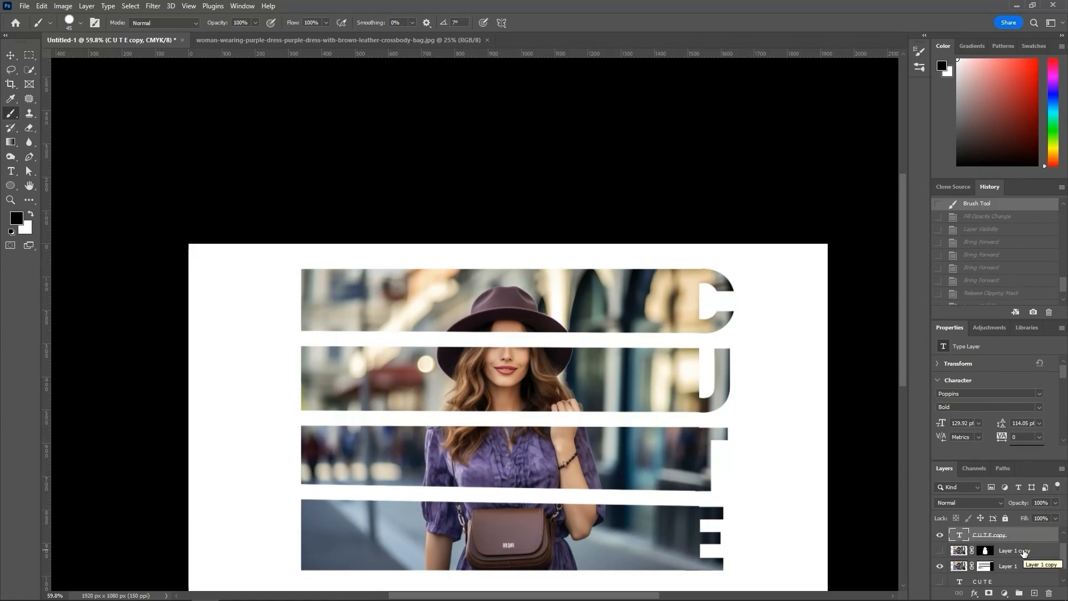
pyautogui.scroll(-2, 1024, 551)
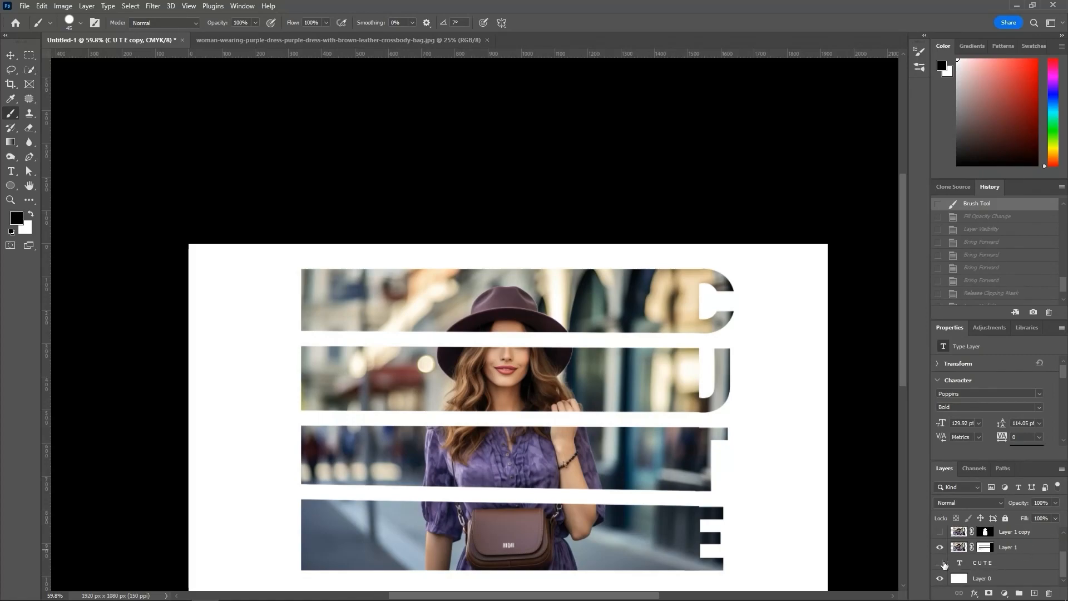
pyautogui.scroll(2, 1007, 559)
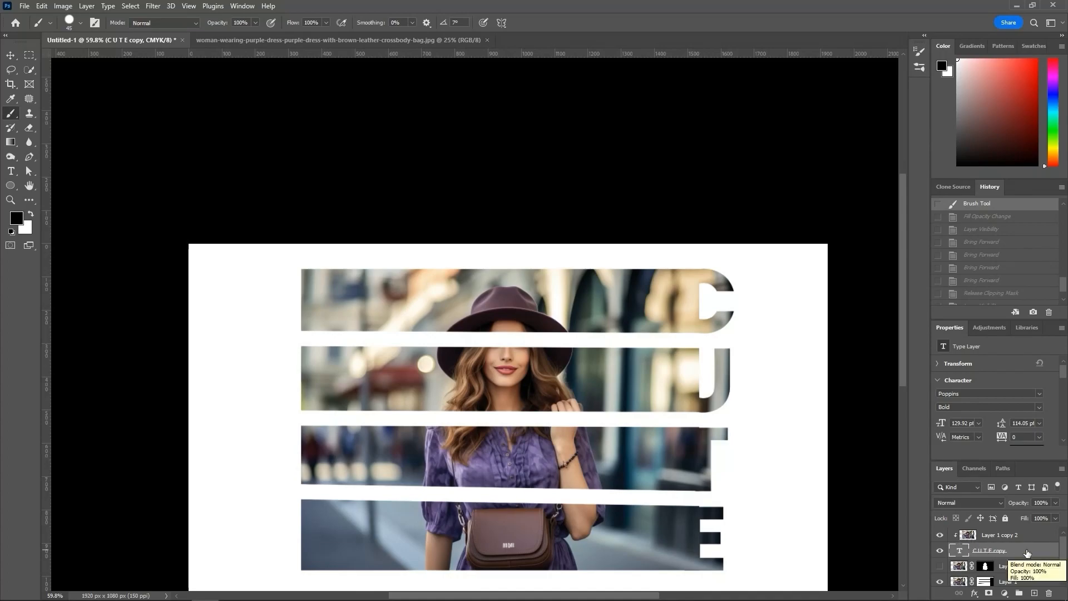
pyautogui.scroll(-1, 1027, 552)
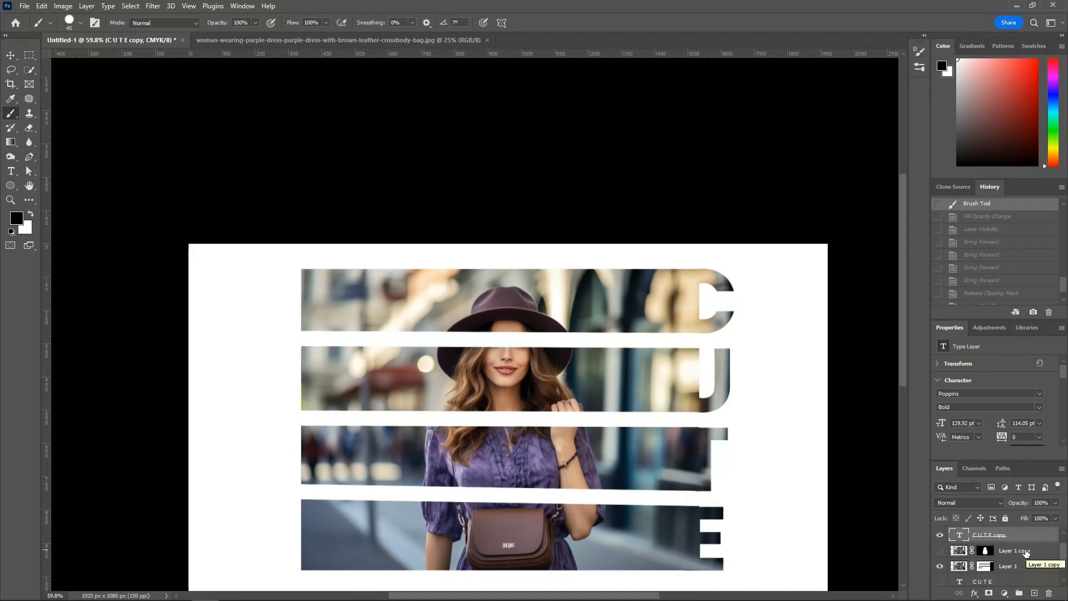
pyautogui.scroll(-1, 1025, 552)
pyautogui.click(1015, 566)
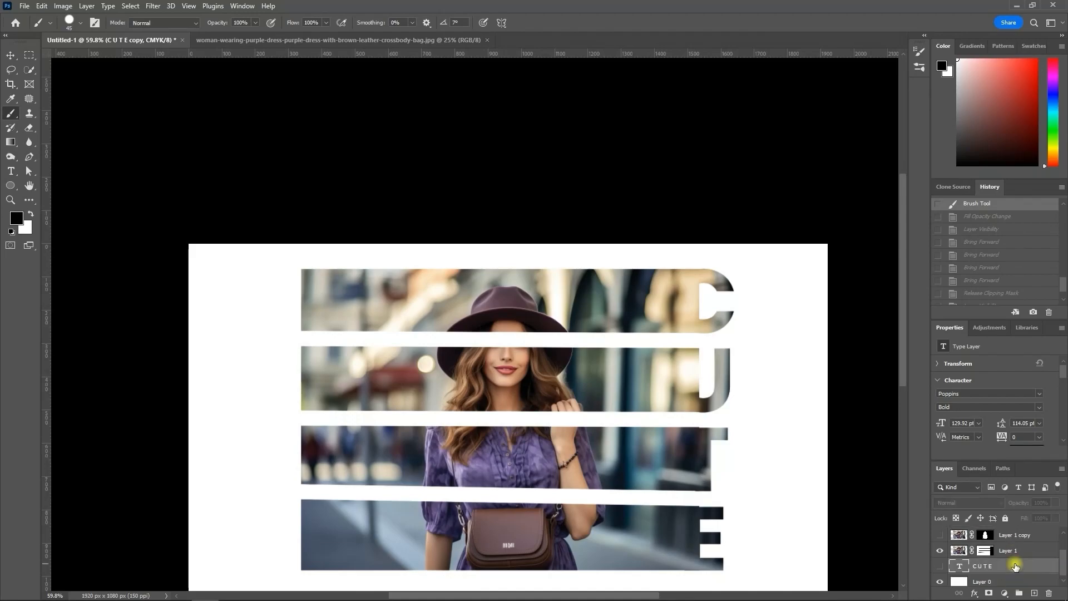
pyautogui.hotkey('ctrl', ']')
pyautogui.hotkey('ctrl', ']')
pyautogui.hotkey('ctrl', ']')
pyautogui.hotkey('ctrl', ']')
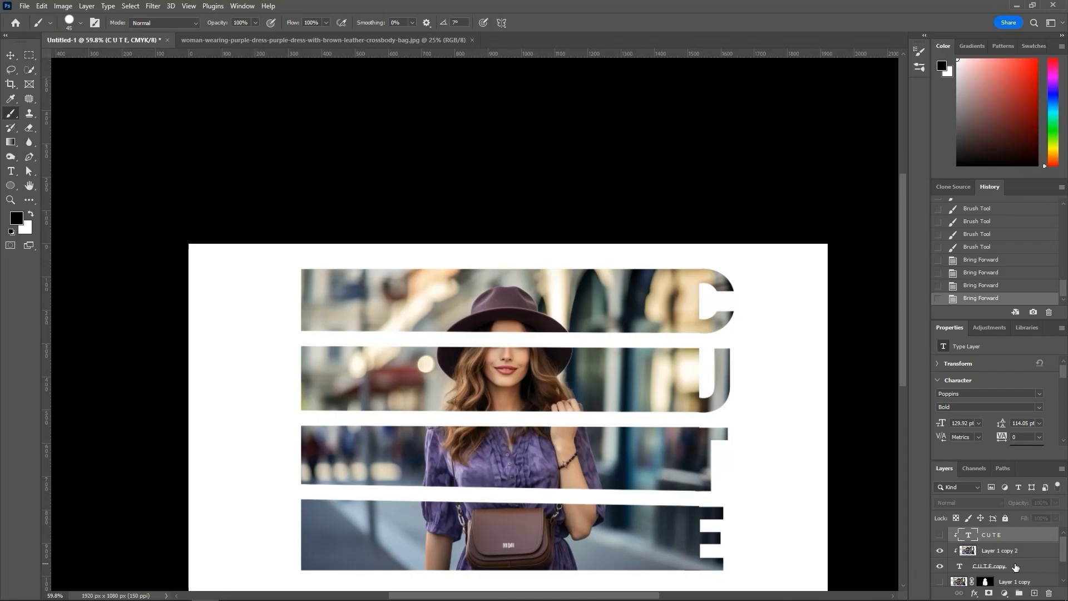
pyautogui.keyDown('alt'); pyautogui.click(969, 543); pyautogui.keyUp('alt')
pyautogui.click(940, 534)
# - Set the CUTE text colour to white (ffffff) and the layer's fill to 0%
pyautogui.scroll(-1, 1046, 410)
pyautogui.click(1026, 423)
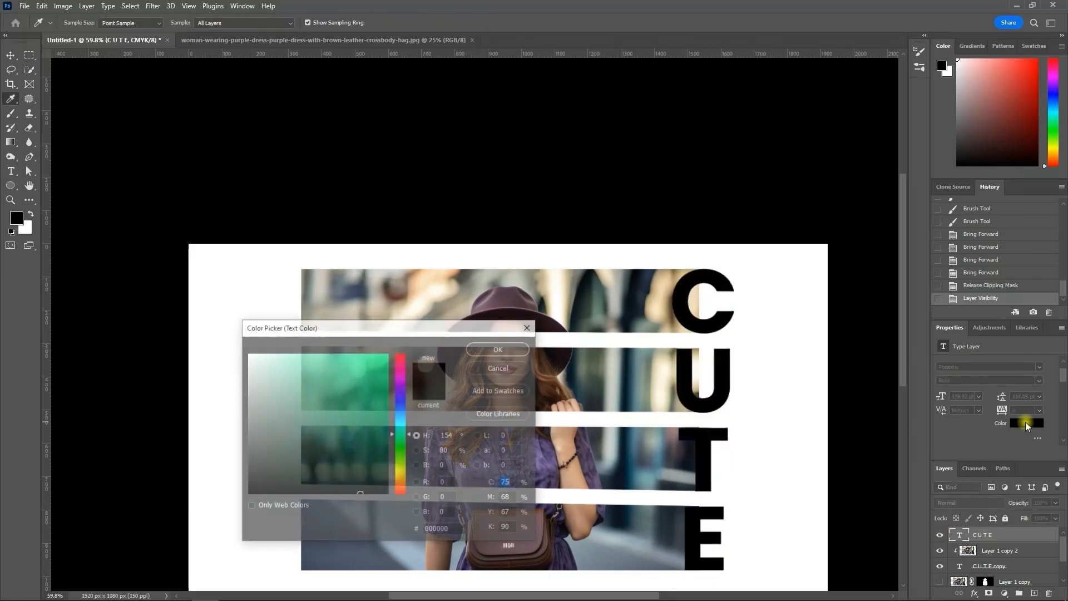
pyautogui.moveTo(313, 396); pyautogui.dragTo(219, 336)
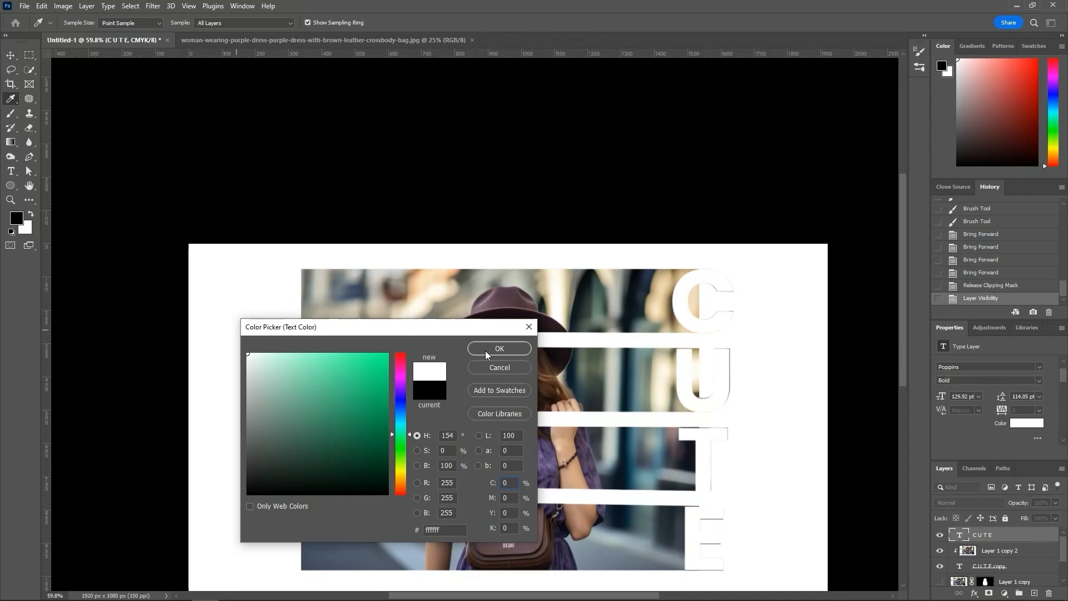
pyautogui.click(485, 349)
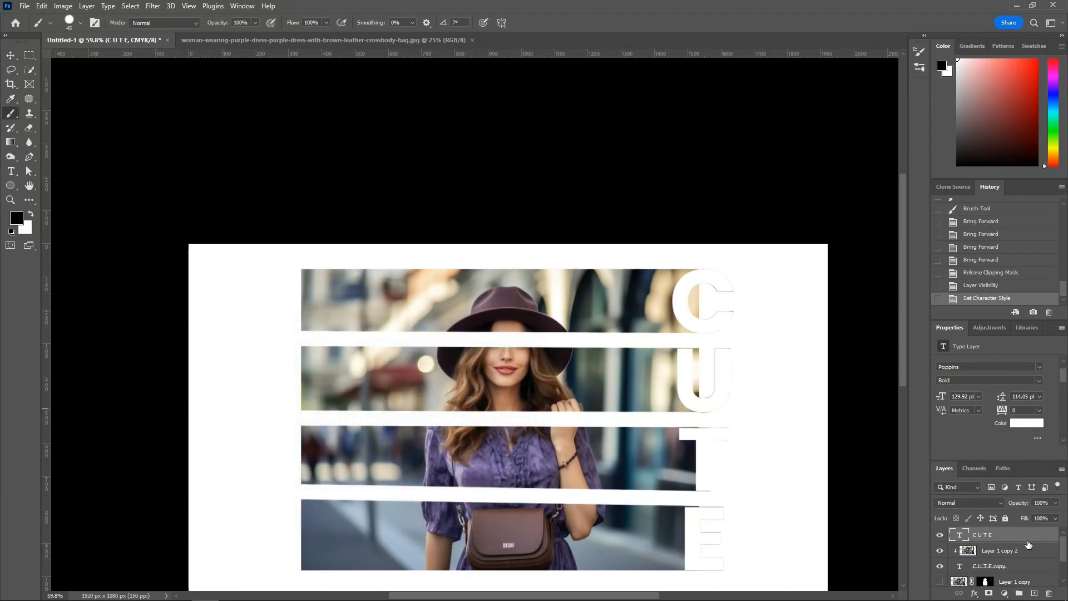
pyautogui.moveTo(1025, 519); pyautogui.dragTo(955, 517)
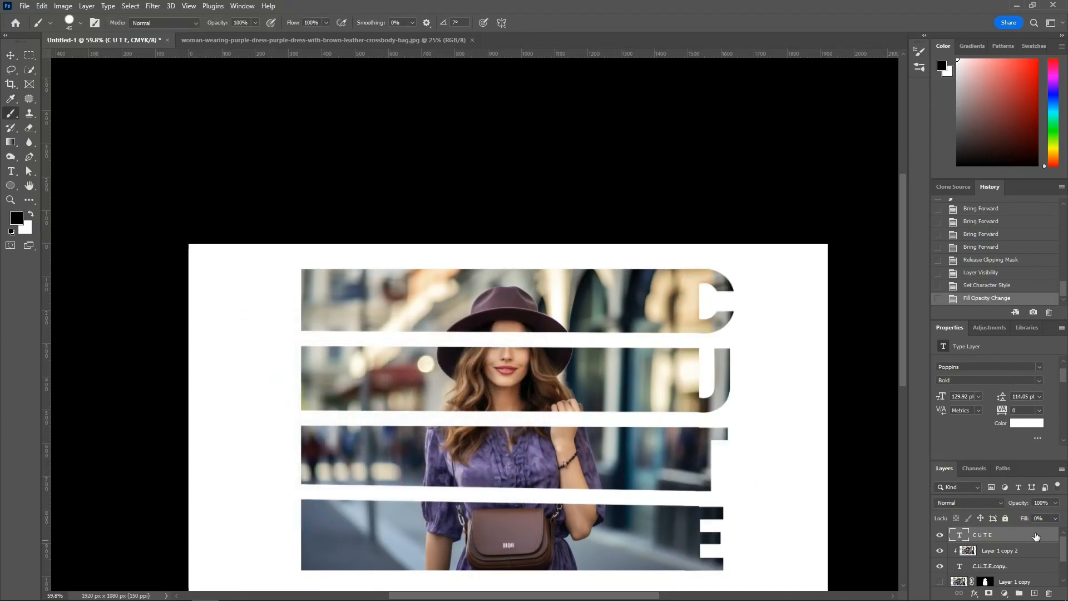
# - Add a white Stroke layer style to the CUTE text, 5 px in size and positioned at Center
pyautogui.doubleClick(1035, 536)
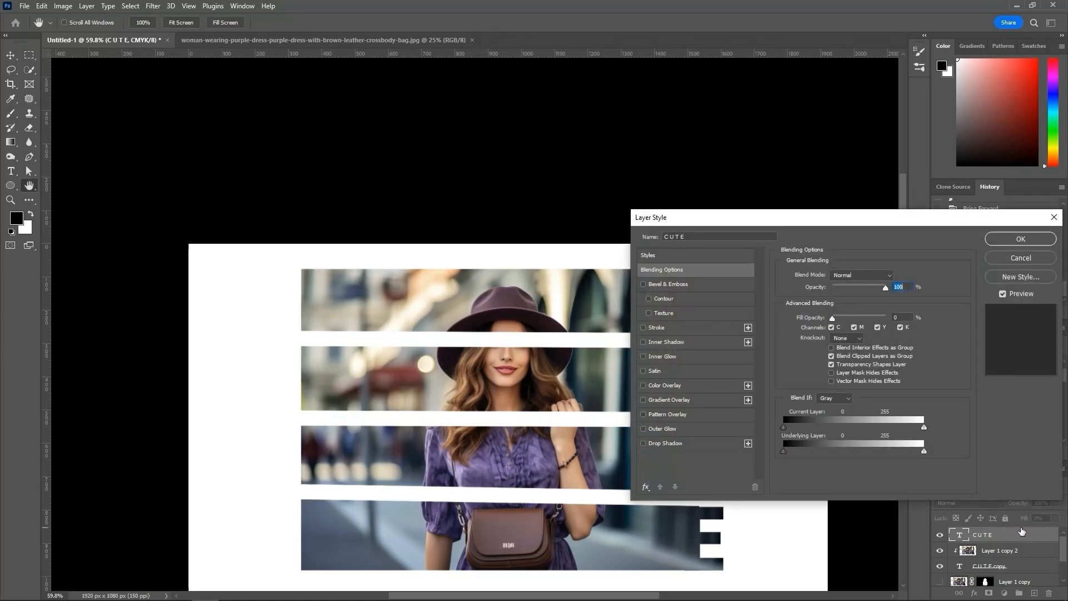
pyautogui.click(671, 331)
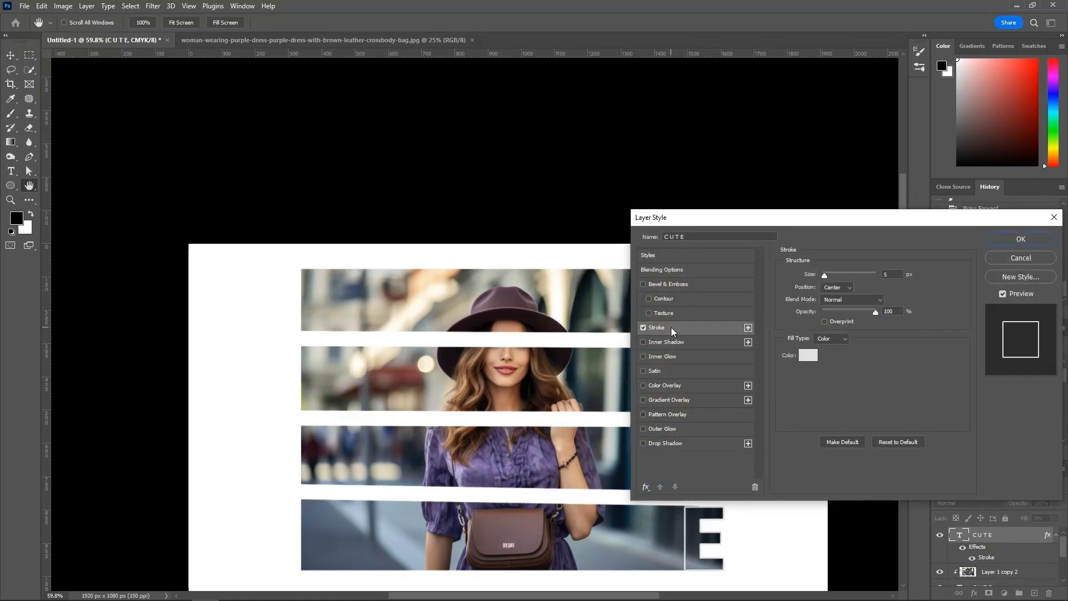
pyautogui.click(808, 356)
pyautogui.moveTo(284, 432); pyautogui.dragTo(229, 340)
pyautogui.click(487, 354)
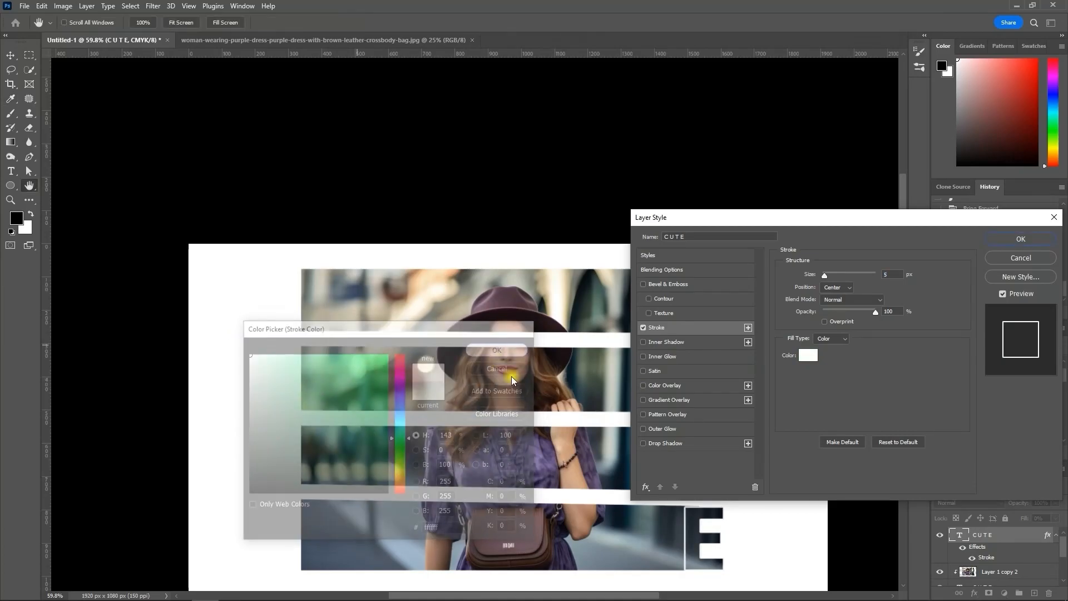
pyautogui.moveTo(837, 218)
pyautogui.mouseDown()
pyautogui.moveTo(810, 216)
pyautogui.moveTo(556, 293)
pyautogui.mouseUp()
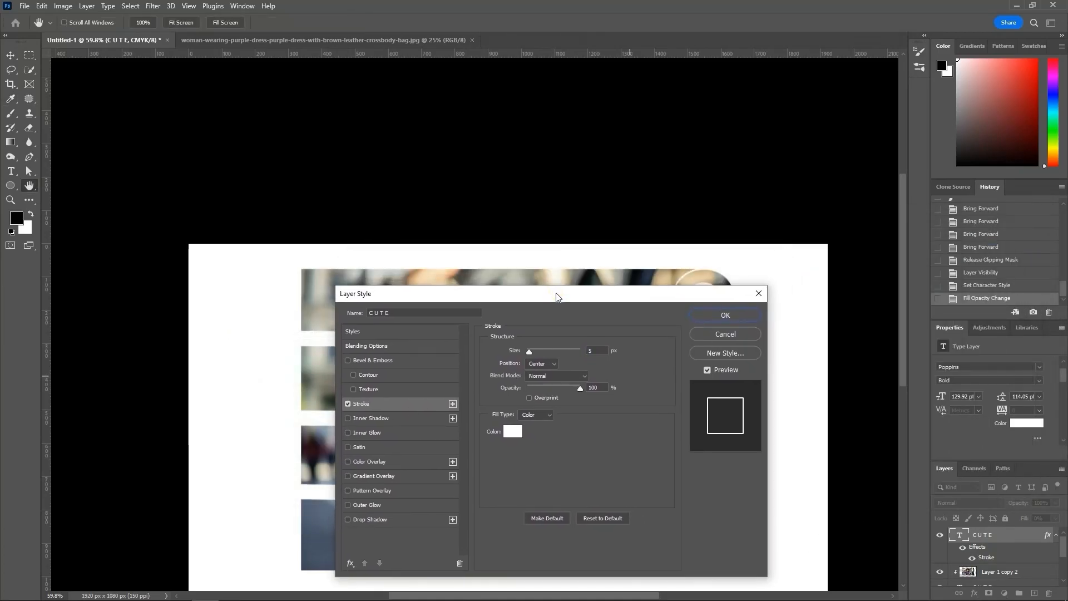
pyautogui.click(718, 315)
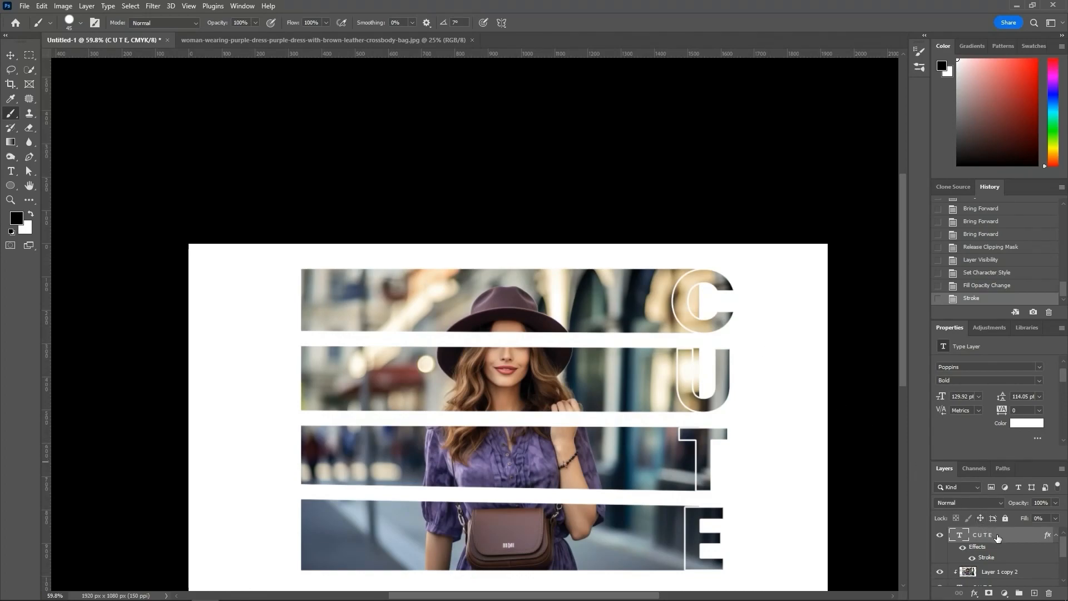
# - Show the masked Layer 1 copy and add a light grey (about f6f6f6) Solid Color fill layer directly above Layer 0
pyautogui.scroll(-3, 998, 539)
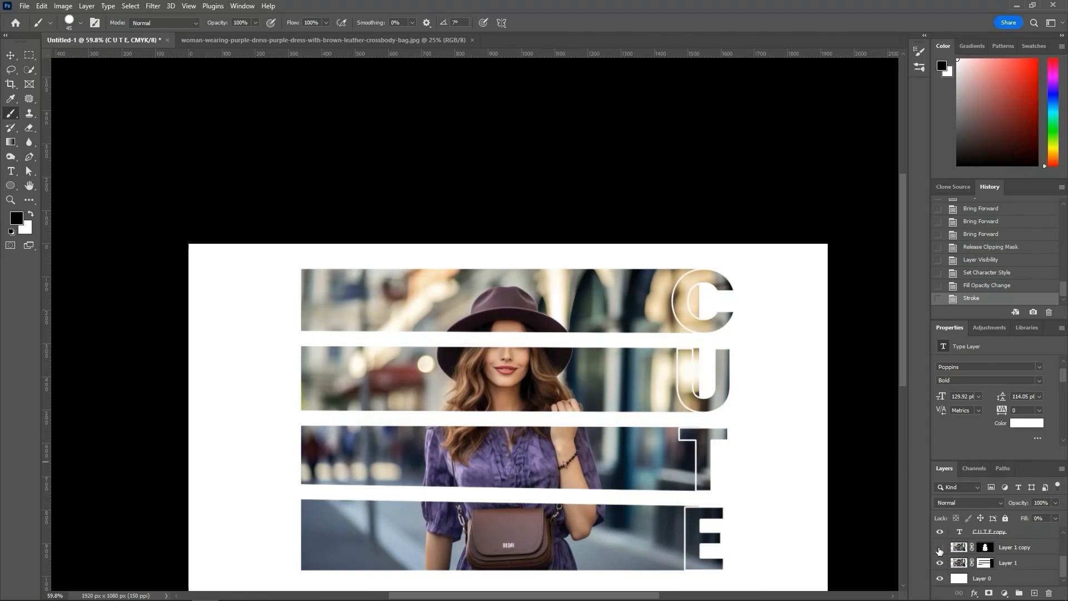
pyautogui.click(939, 548)
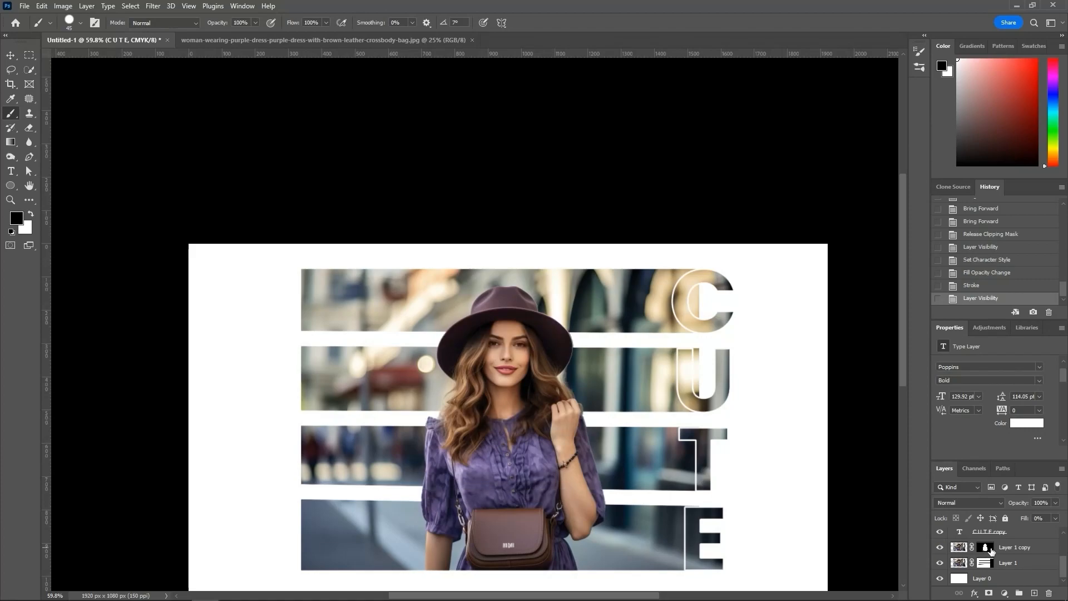
pyautogui.click(1024, 579)
pyautogui.click(1005, 593)
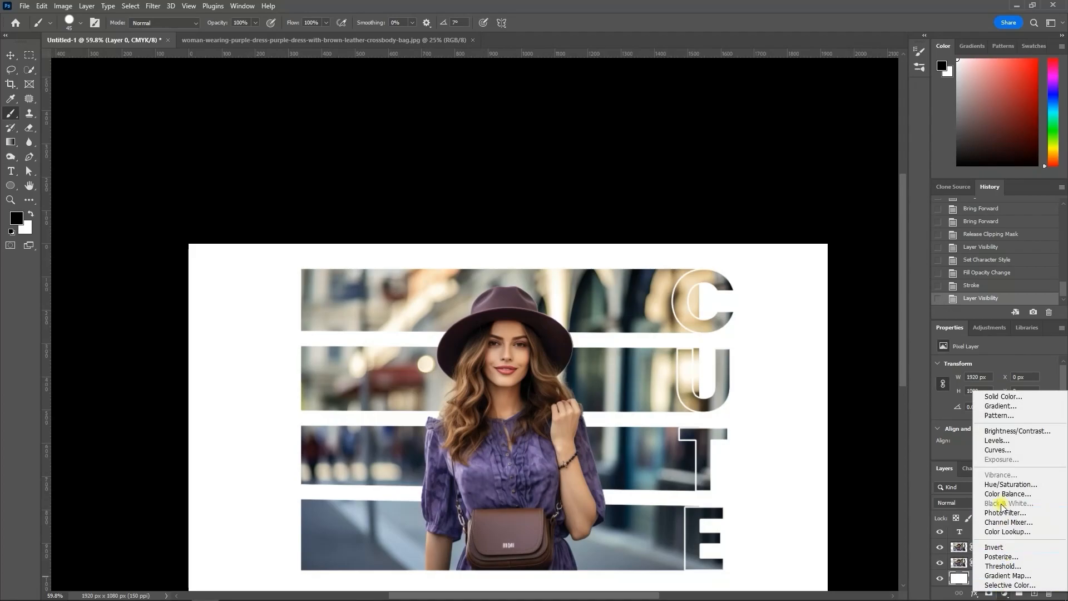
pyautogui.click(994, 398)
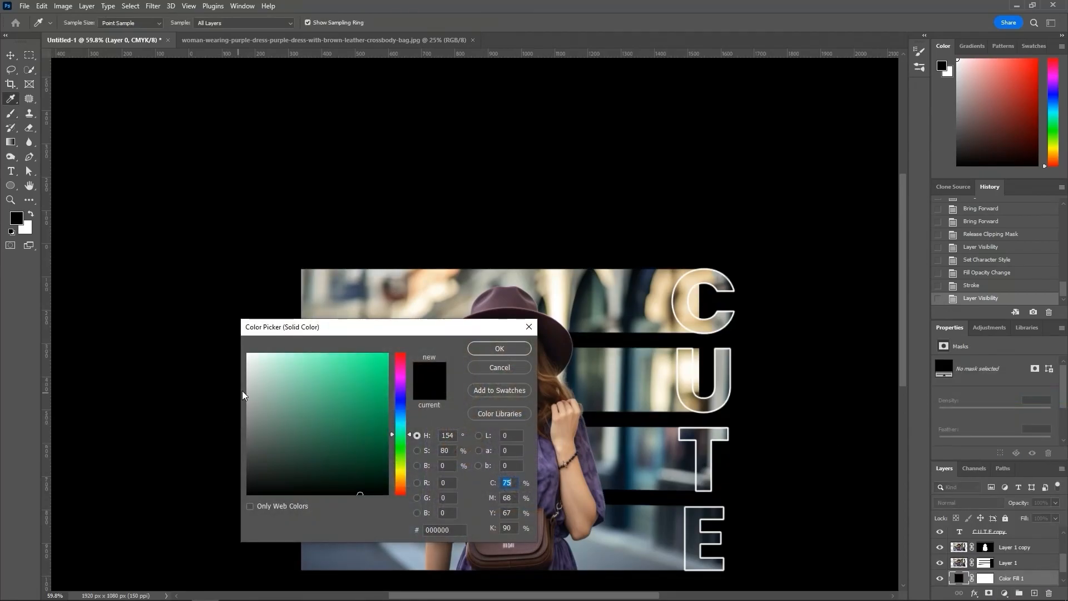
pyautogui.moveTo(247, 395); pyautogui.dragTo(234, 343)
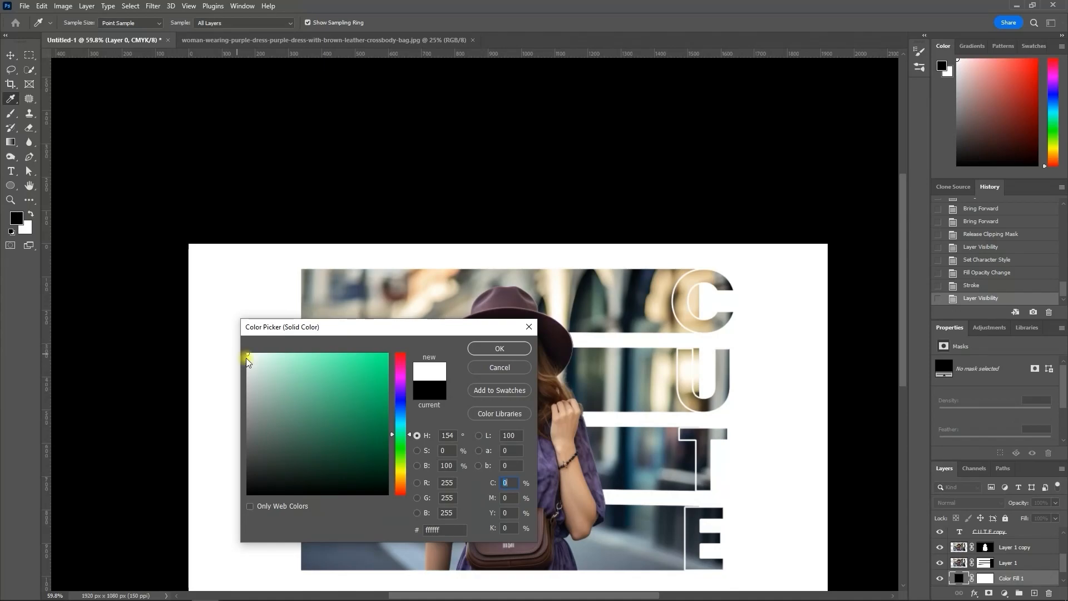
pyautogui.click(247, 358)
pyautogui.click(248, 361)
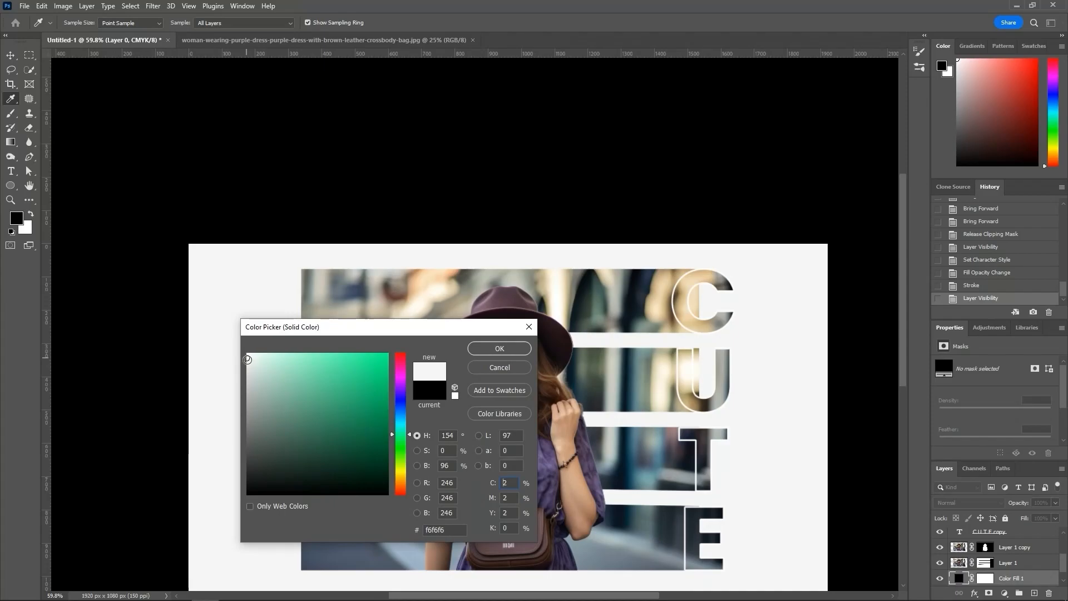
pyautogui.click(483, 349)
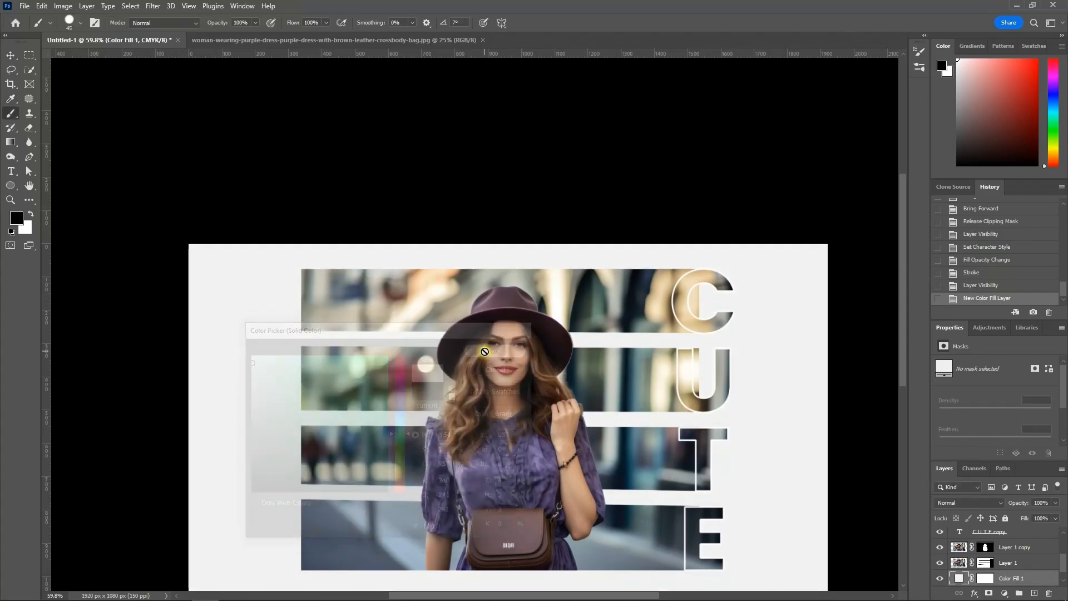
# - Deselect all layers with the Move tool and fit the whole canvas in the window to review the composition
pyautogui.press('v')
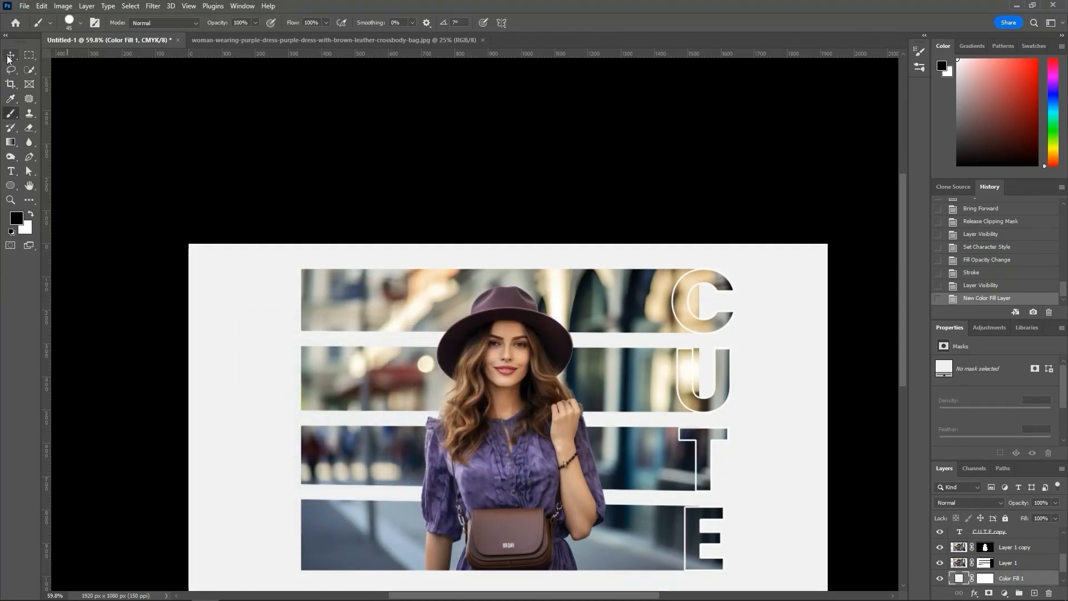
pyautogui.click(129, 107)
pyautogui.hotkey('ctrl', '0')
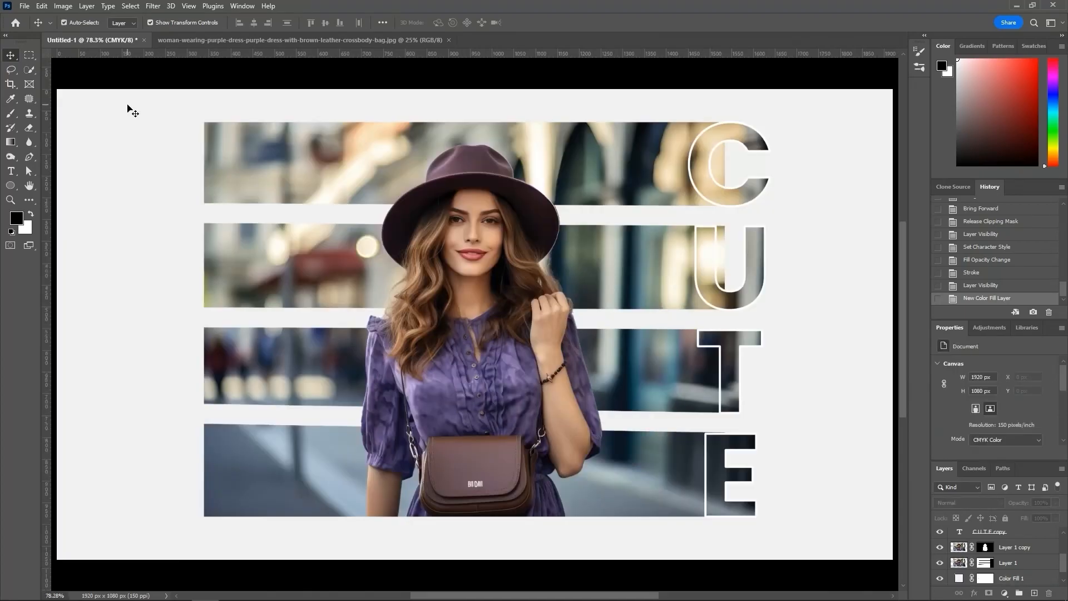